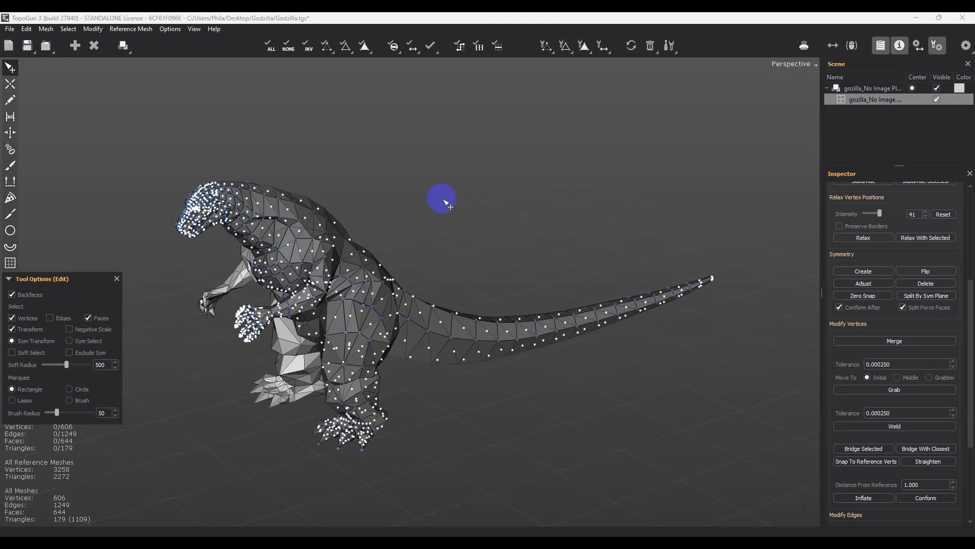
# Export the Godzilla retopology mesh from TopoGun under the name step6.obj
pyautogui.click(11, 29)
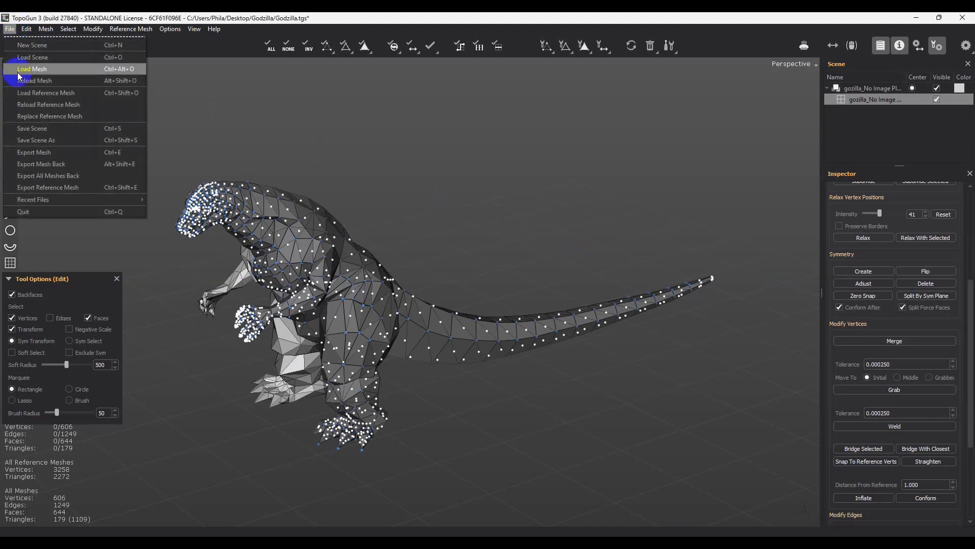
pyautogui.click(38, 152)
pyautogui.click(114, 202)
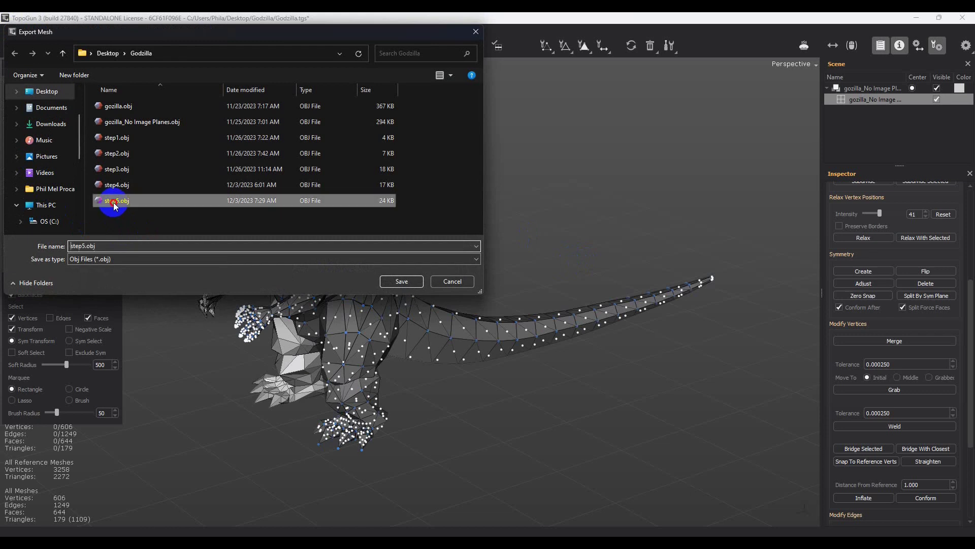
pyautogui.click(134, 246)
pyautogui.write('6')
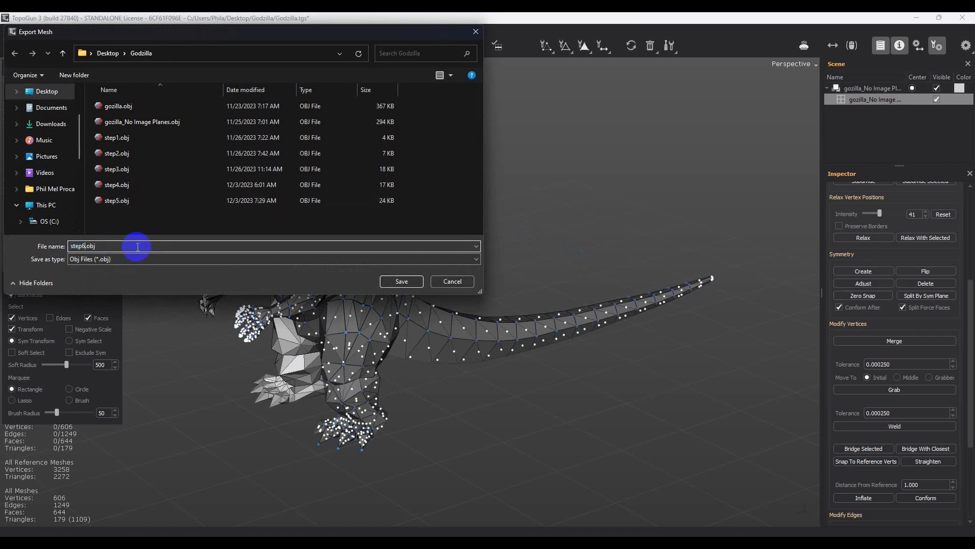
pyautogui.press('Return')
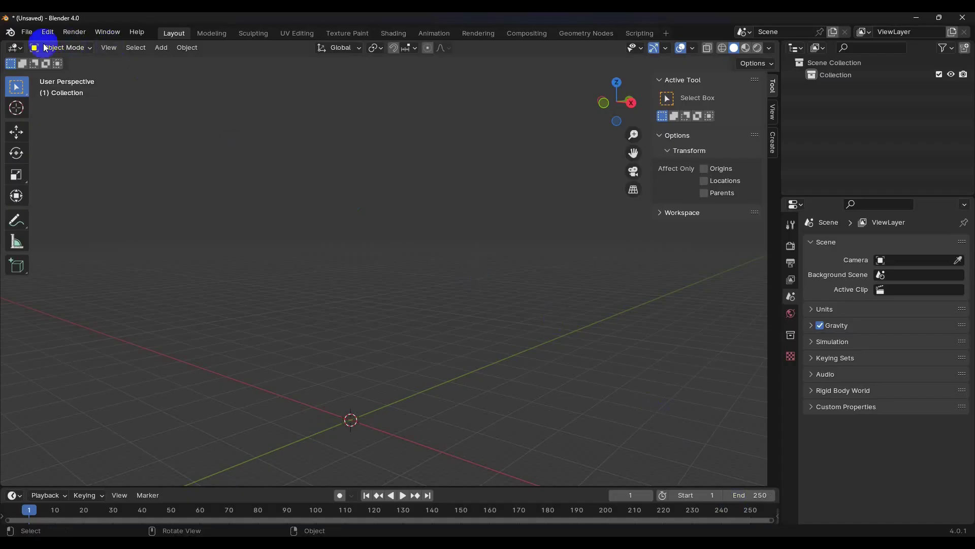
# Import step6.obj into Blender as a Wavefront OBJ
pyautogui.click(29, 34)
pyautogui.moveTo(47, 204)
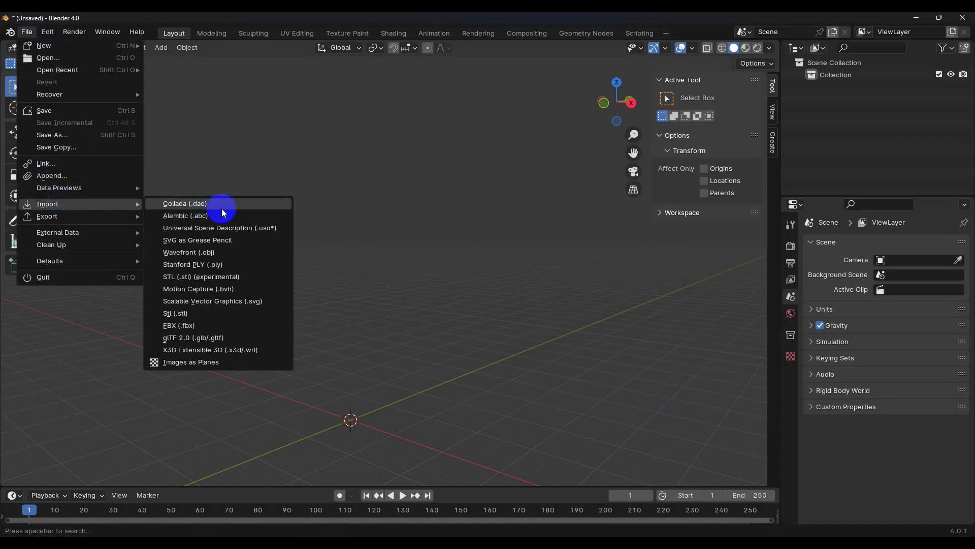
pyautogui.click(196, 253)
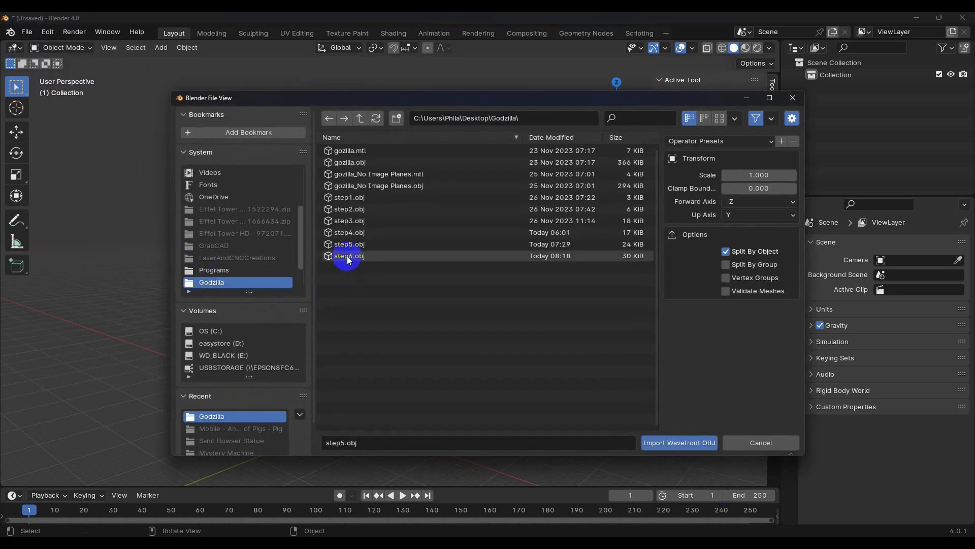
pyautogui.click(657, 440)
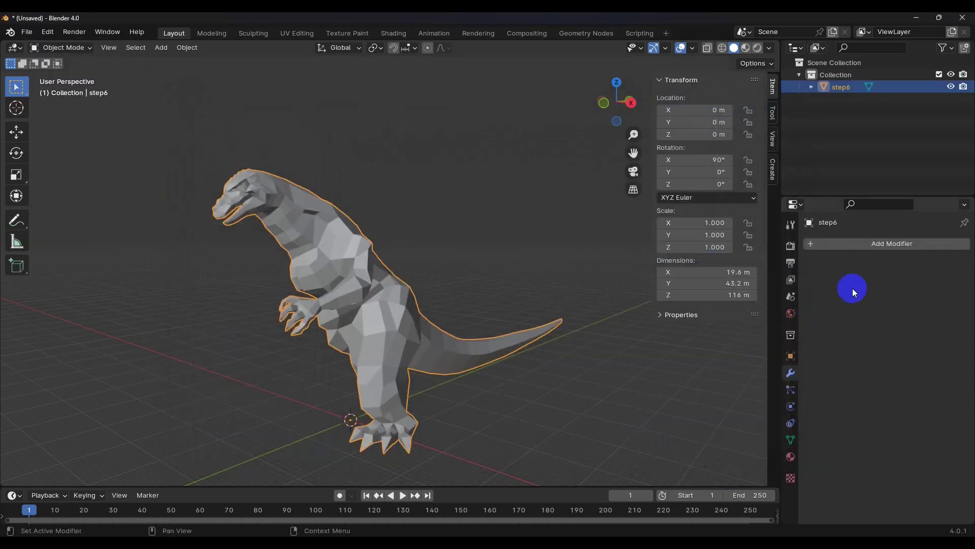
# Add a Subdivision Surface modifier to the dinosaur and zoom in on its leg
pyautogui.click(812, 246)
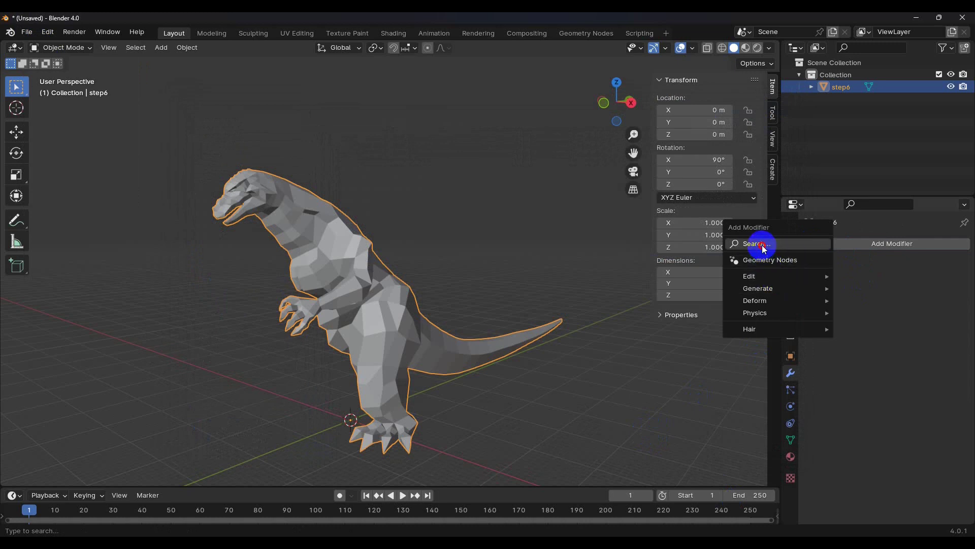
pyautogui.click(740, 243)
pyautogui.click(749, 268)
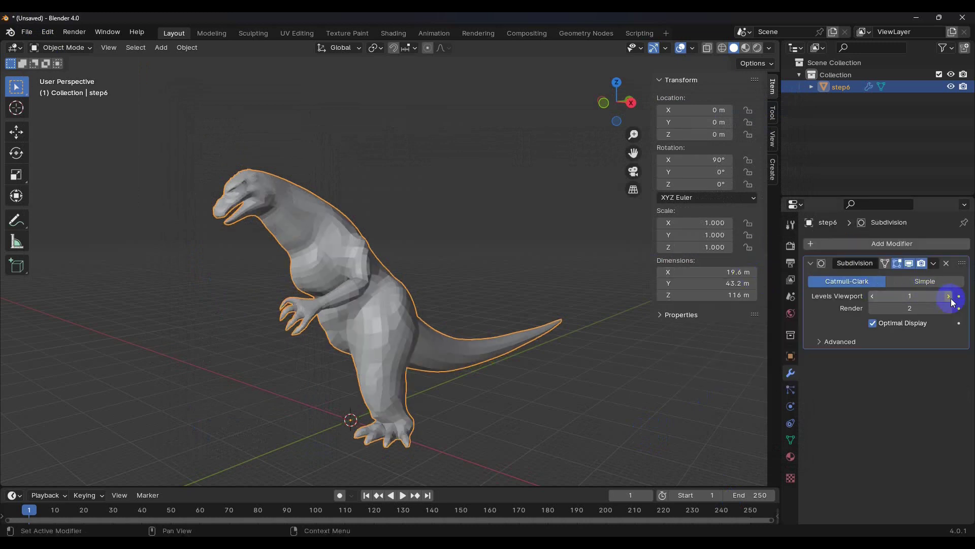
pyautogui.moveTo(637, 367)
pyautogui.keyDown('alt'); pyautogui.mouseDown(button='middle')
pyautogui.moveTo(465, 347)
pyautogui.moveTo(451, 395)
pyautogui.moveTo(472, 424)
pyautogui.moveTo(525, 415)
pyautogui.moveTo(407, 436)
pyautogui.moveTo(438, 423)
pyautogui.moveTo(451, 220)
pyautogui.mouseUp(button='middle'); pyautogui.keyUp('alt')
pyautogui.scroll(5, 406, 438)
pyautogui.scroll(3, 452, 217)
pyautogui.scroll(3, 410, 280)
pyautogui.scroll(3, 457, 274)
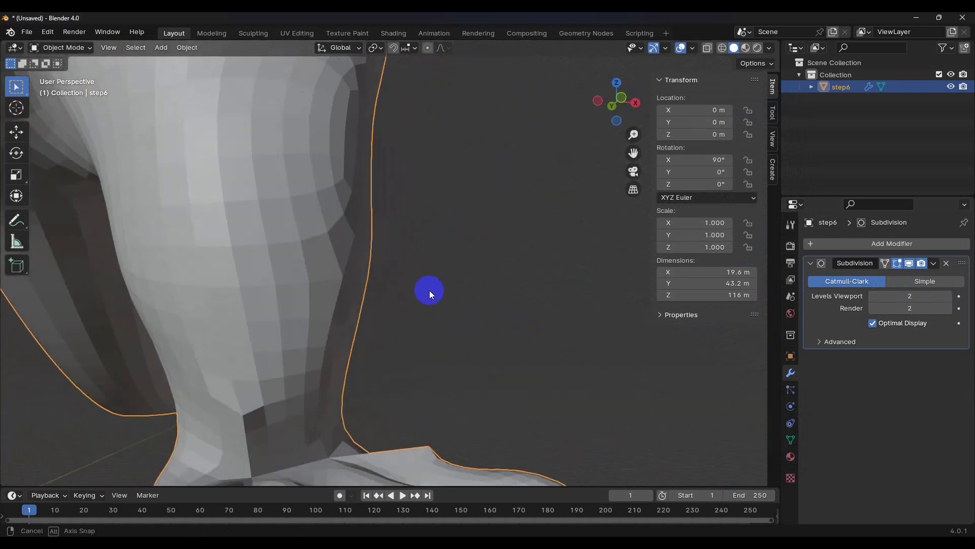
pyautogui.moveTo(428, 291)
pyautogui.mouseDown(button='middle')
pyautogui.moveTo(395, 302)
pyautogui.moveTo(369, 286)
pyautogui.moveTo(364, 294)
pyautogui.moveTo(463, 300)
pyautogui.moveTo(365, 304)
pyautogui.moveTo(335, 356)
pyautogui.moveTo(428, 251)
pyautogui.moveTo(434, 261)
pyautogui.moveTo(397, 288)
pyautogui.moveTo(209, 318)
pyautogui.moveTo(328, 281)
pyautogui.moveTo(380, 270)
pyautogui.moveTo(384, 284)
pyautogui.moveTo(400, 273)
pyautogui.moveTo(363, 271)
pyautogui.moveTo(329, 290)
pyautogui.mouseUp(button='middle')
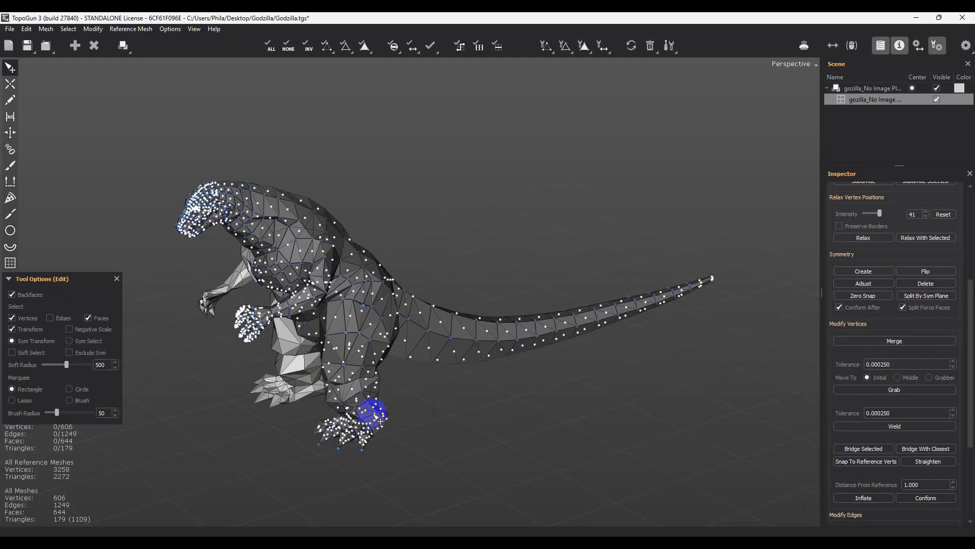
pyautogui.scroll(5, 359, 448)
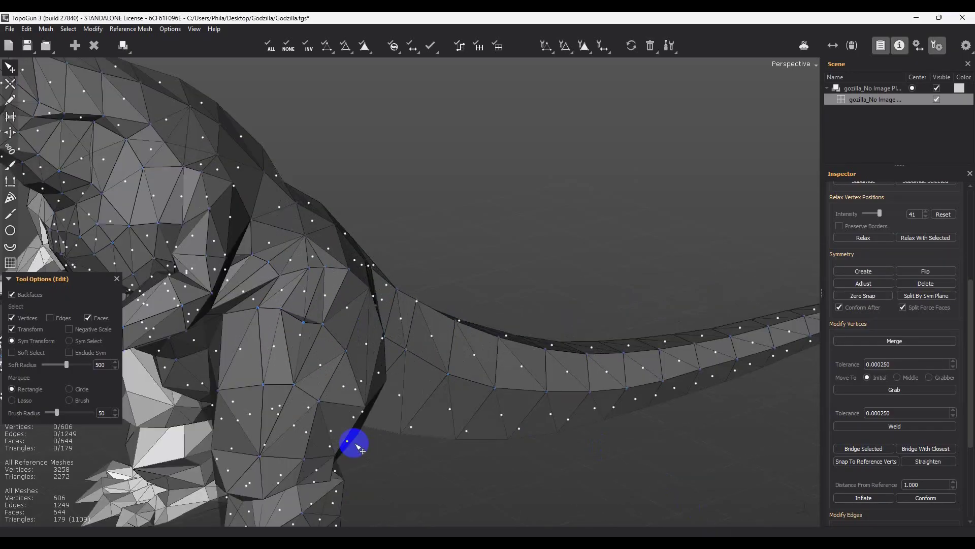
# Orbit to the Godzilla foot and select a problem vertex on it
pyautogui.moveTo(358, 441)
pyautogui.mouseDown(button='middle')
pyautogui.moveTo(424, 370)
pyautogui.moveTo(414, 348)
pyautogui.mouseUp(button='middle')
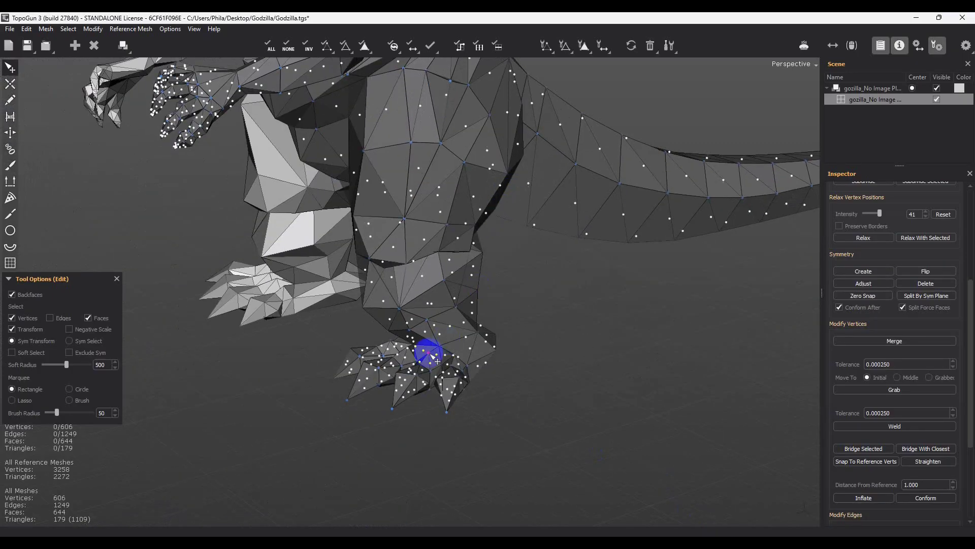
pyautogui.scroll(3, 414, 348)
pyautogui.scroll(2, 449, 319)
pyautogui.moveTo(450, 319); pyautogui.dragTo(444, 127, button='middle')
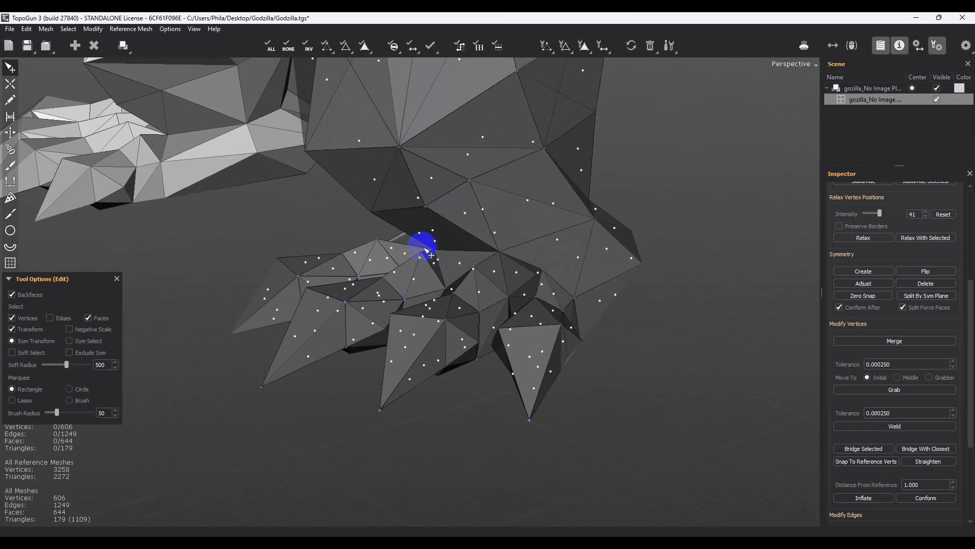
pyautogui.moveTo(477, 298)
pyautogui.mouseDown(button='middle')
pyautogui.moveTo(414, 305)
pyautogui.moveTo(632, 267)
pyautogui.moveTo(566, 316)
pyautogui.moveTo(579, 223)
pyautogui.moveTo(620, 218)
pyautogui.moveTo(645, 231)
pyautogui.moveTo(641, 247)
pyautogui.moveTo(649, 226)
pyautogui.moveTo(693, 213)
pyautogui.moveTo(632, 236)
pyautogui.moveTo(572, 307)
pyautogui.moveTo(483, 309)
pyautogui.moveTo(429, 294)
pyautogui.moveTo(388, 319)
pyautogui.moveTo(294, 342)
pyautogui.moveTo(211, 349)
pyautogui.moveTo(256, 347)
pyautogui.mouseUp(button='middle')
pyautogui.scroll(3, 412, 375)
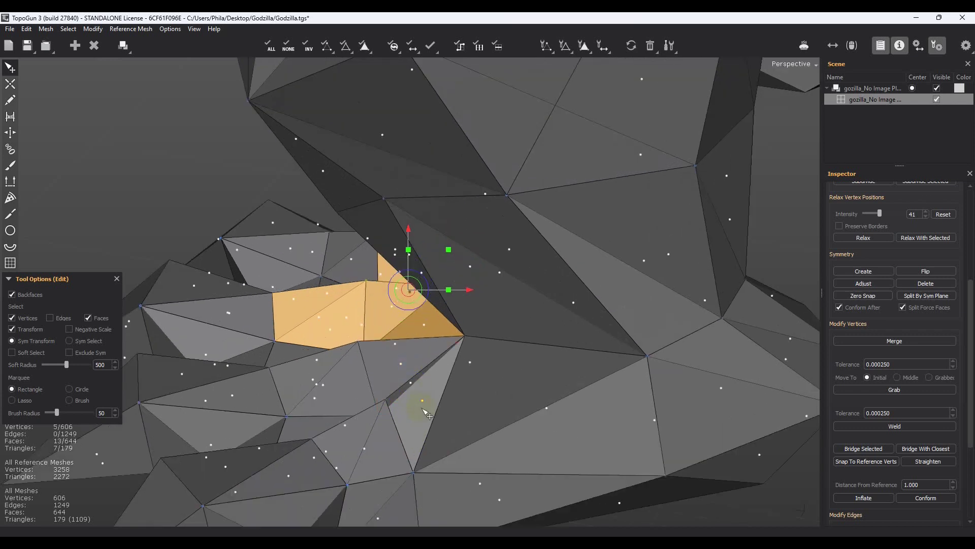
pyautogui.click(423, 403)
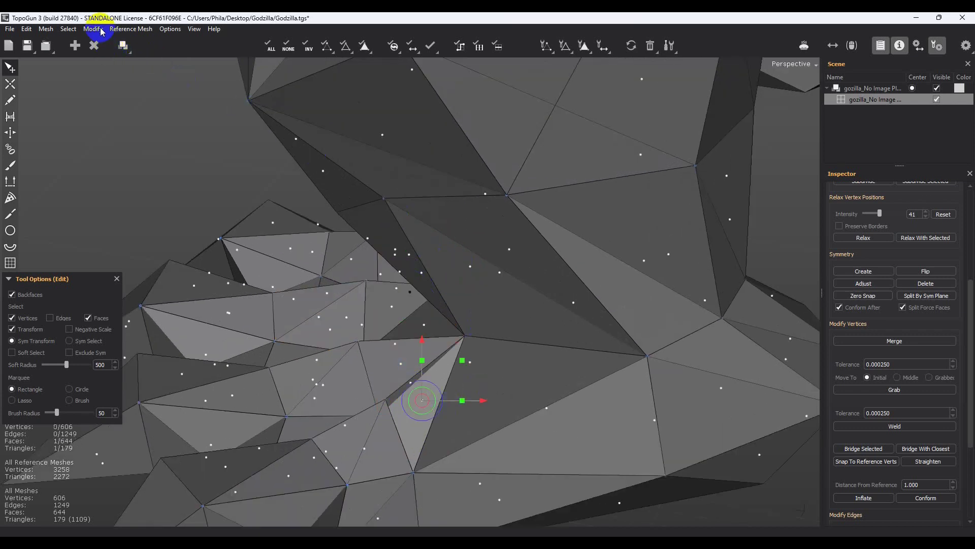
# Apply a Modify menu command to the foot geometry and check it from above
pyautogui.click(94, 29)
pyautogui.click(123, 142)
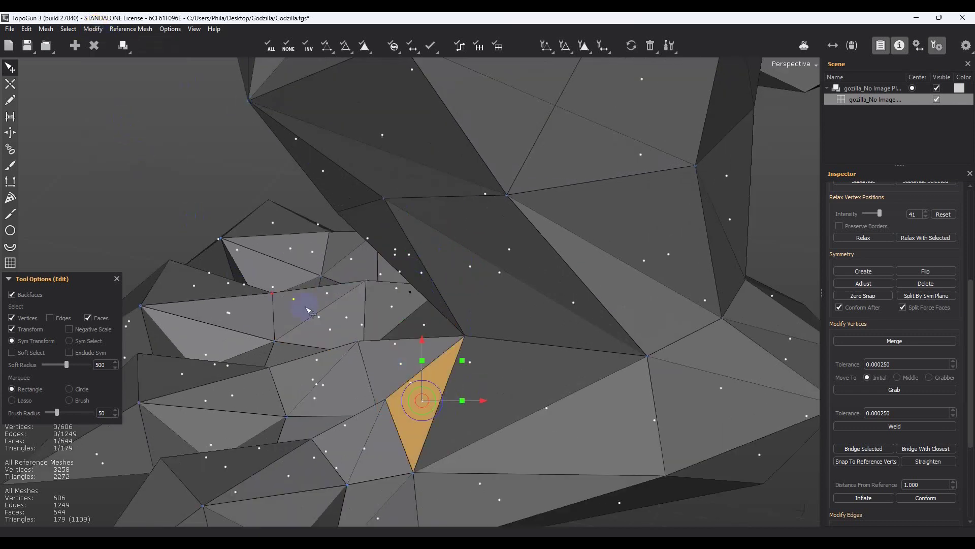
pyautogui.moveTo(308, 311); pyautogui.dragTo(466, 333, button='middle')
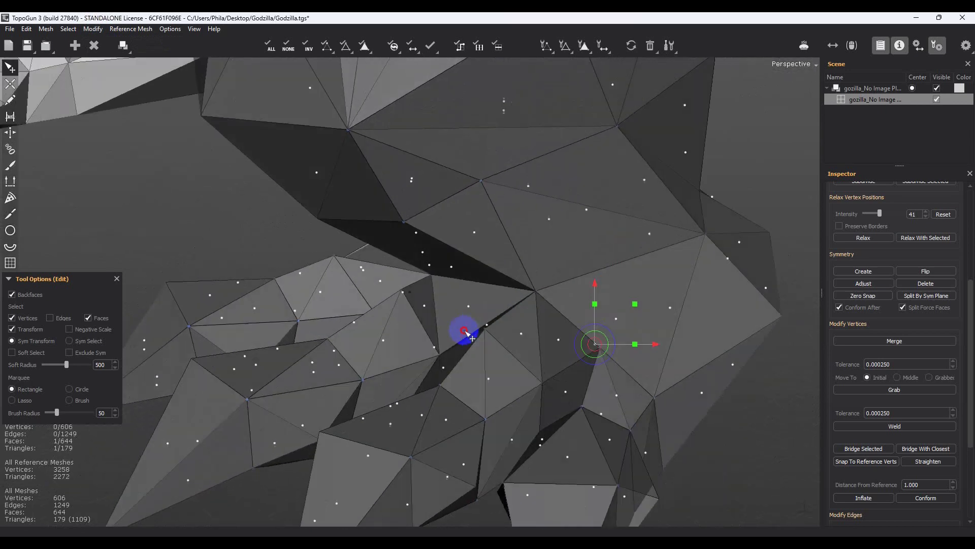
pyautogui.scroll(-5, 403, 338)
pyautogui.moveTo(436, 383); pyautogui.dragTo(403, 262, button='middle')
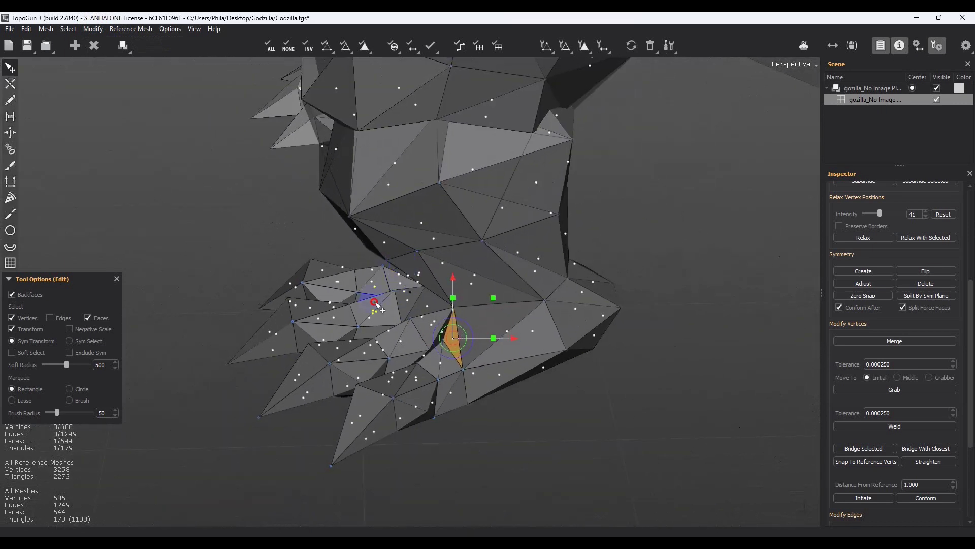
pyautogui.moveTo(377, 305); pyautogui.dragTo(524, 328, button='middle')
# Export the fixed mesh over step6.obj, confirming the file replacement
pyautogui.click(9, 28)
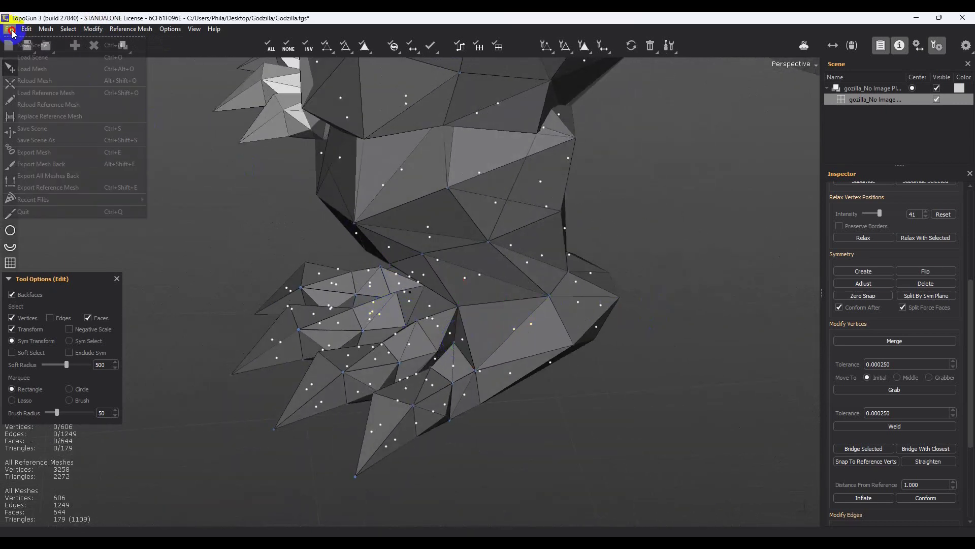
pyautogui.click(34, 160)
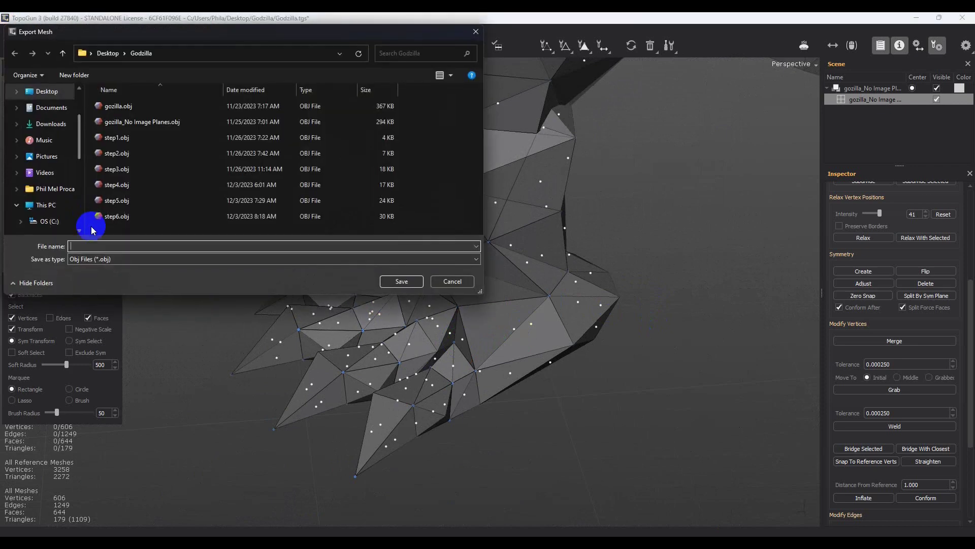
pyautogui.click(403, 284)
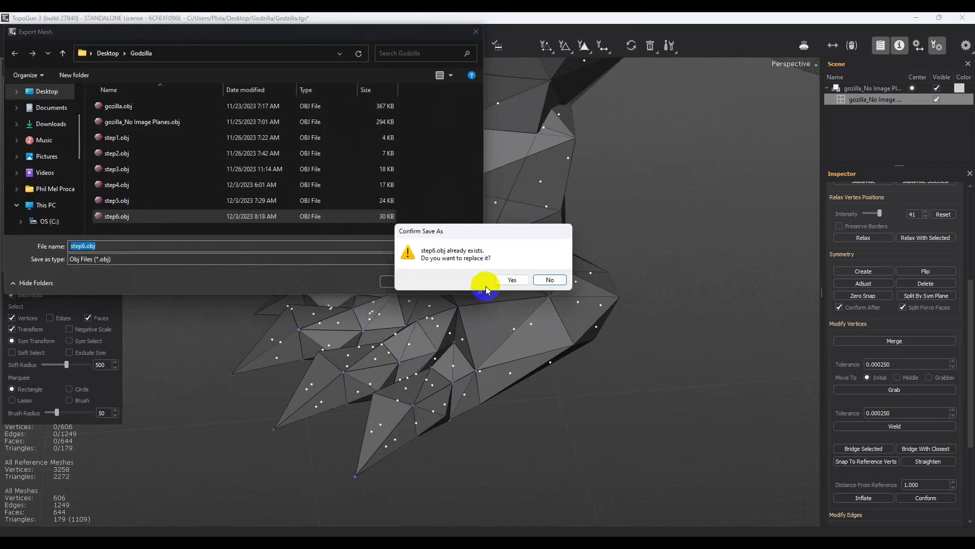
pyautogui.click(513, 280)
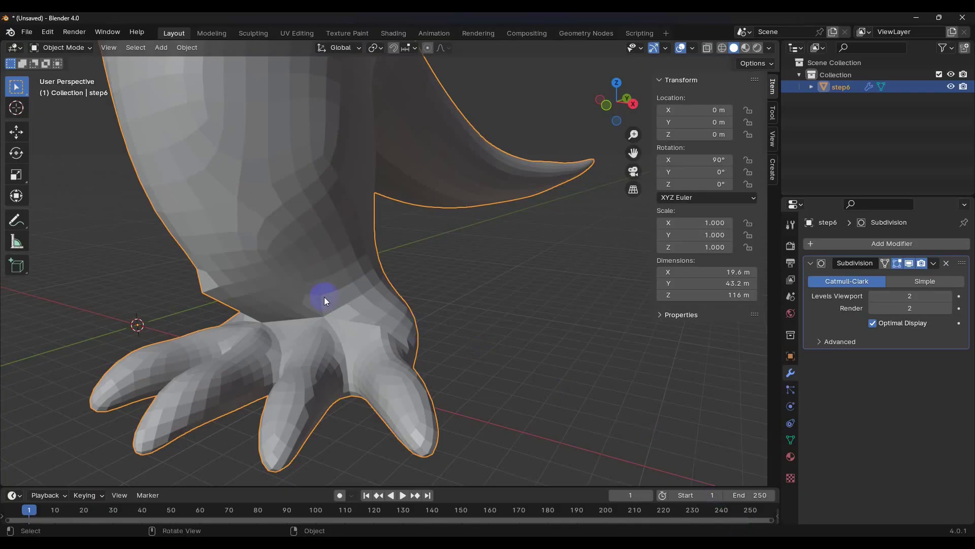
# Delete the old dinosaur and import the updated step6.obj
pyautogui.press('Delete')
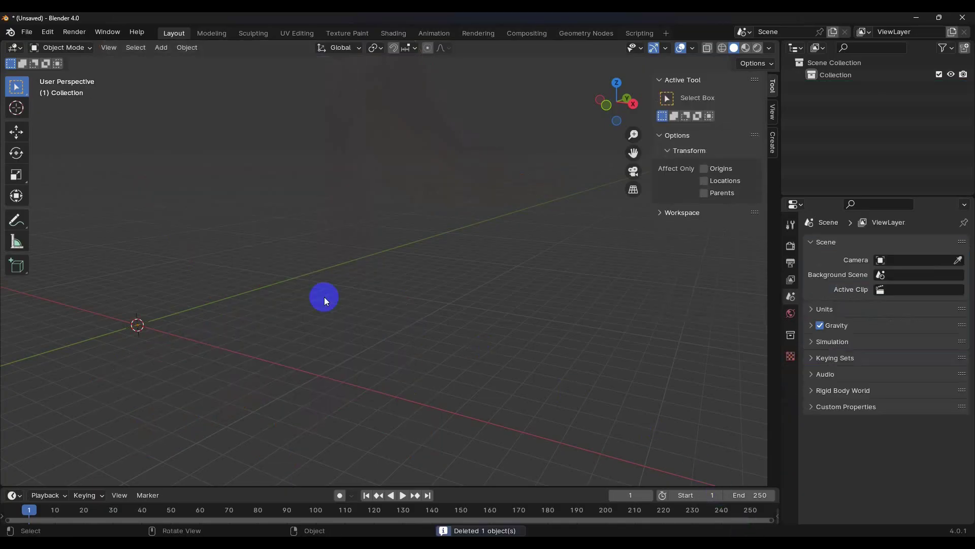
pyautogui.click(29, 33)
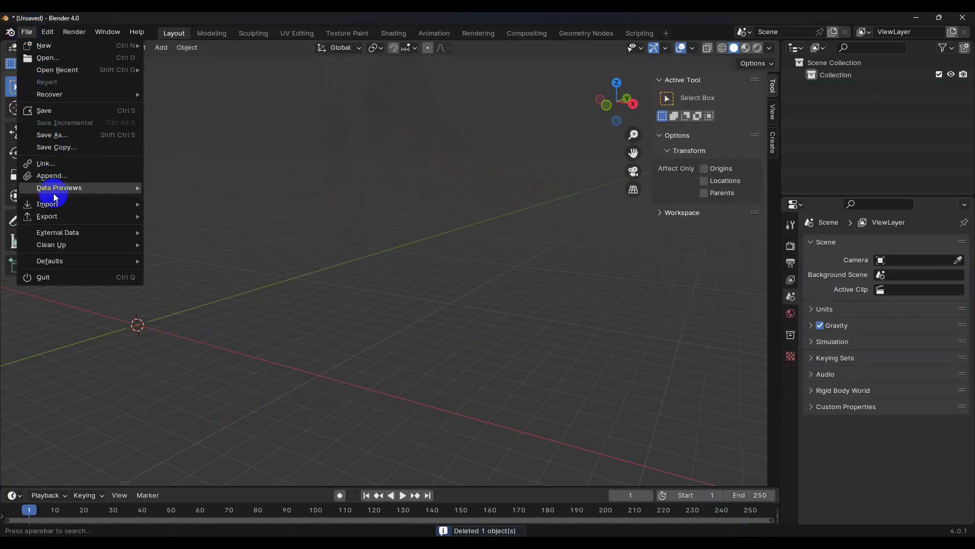
pyautogui.moveTo(48, 204)
pyautogui.click(204, 251)
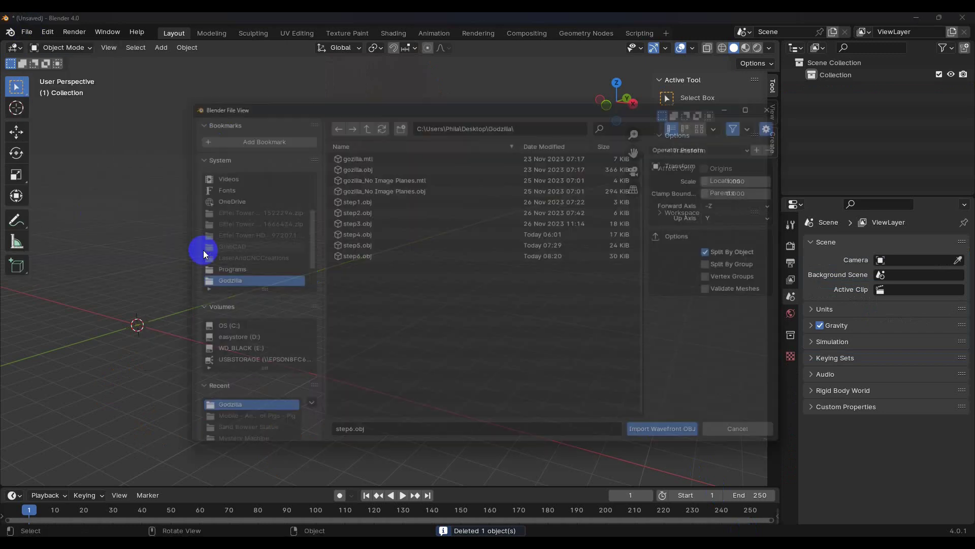
pyautogui.click(667, 431)
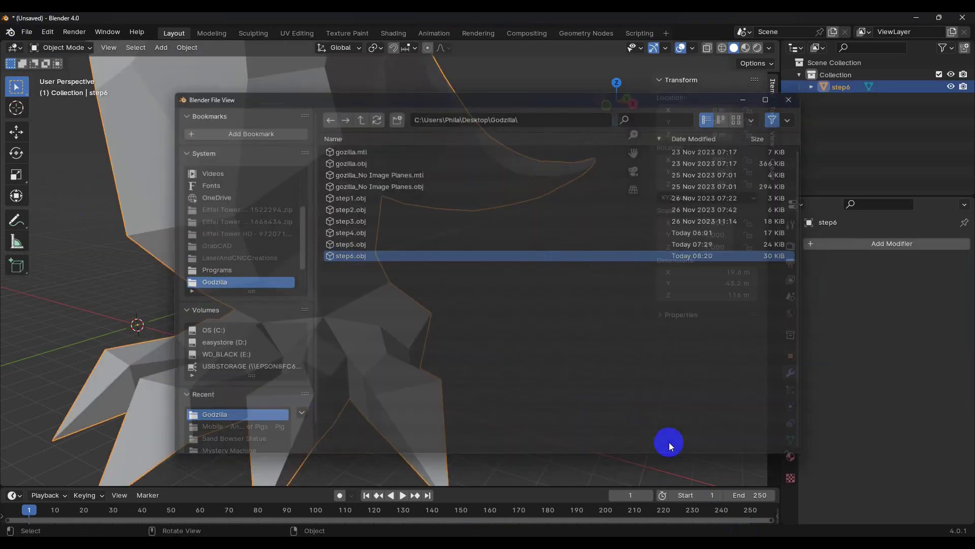
# Add a Subdivision Surface modifier at viewport level 2 and inspect the foot from front and below
pyautogui.click(811, 245)
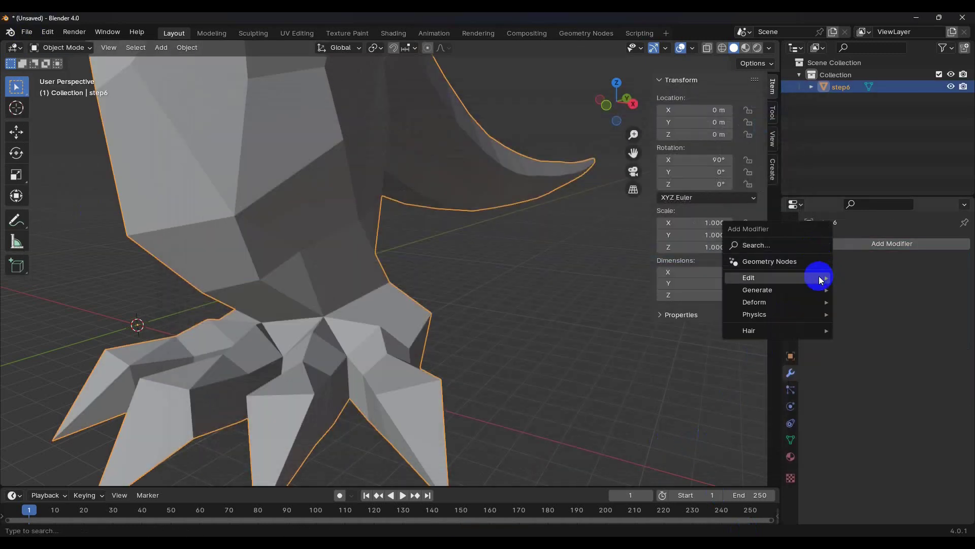
pyautogui.click(762, 248)
pyautogui.click(741, 268)
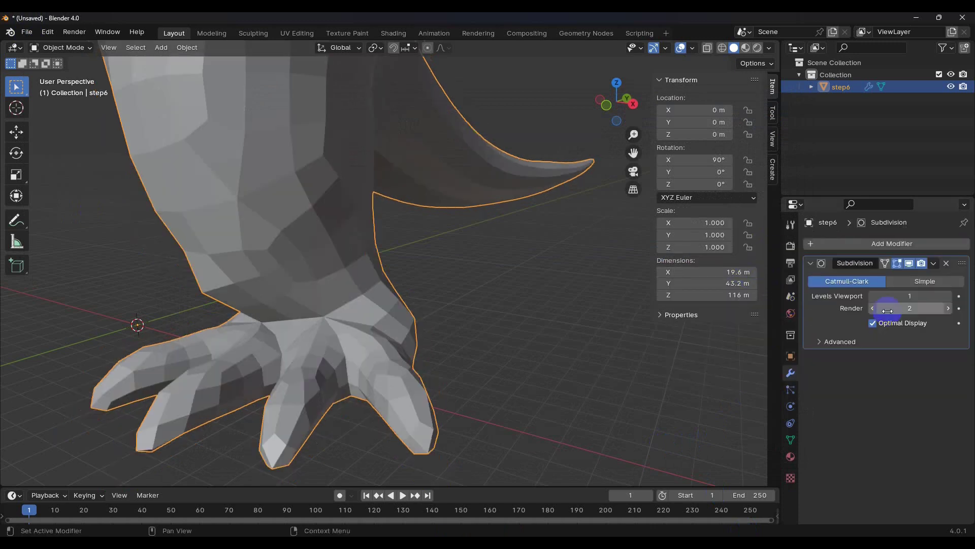
pyautogui.click(948, 296)
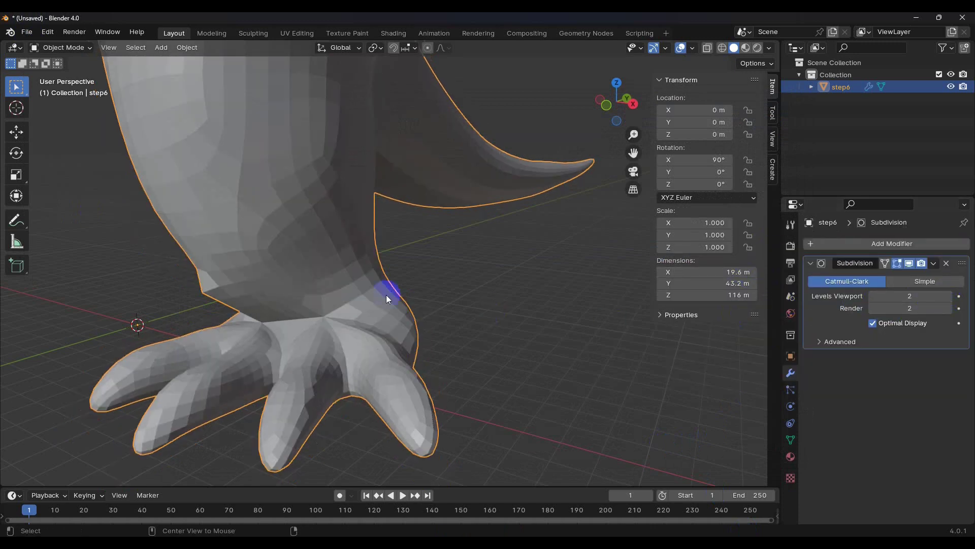
pyautogui.moveTo(354, 305); pyautogui.dragTo(408, 266, button='middle')
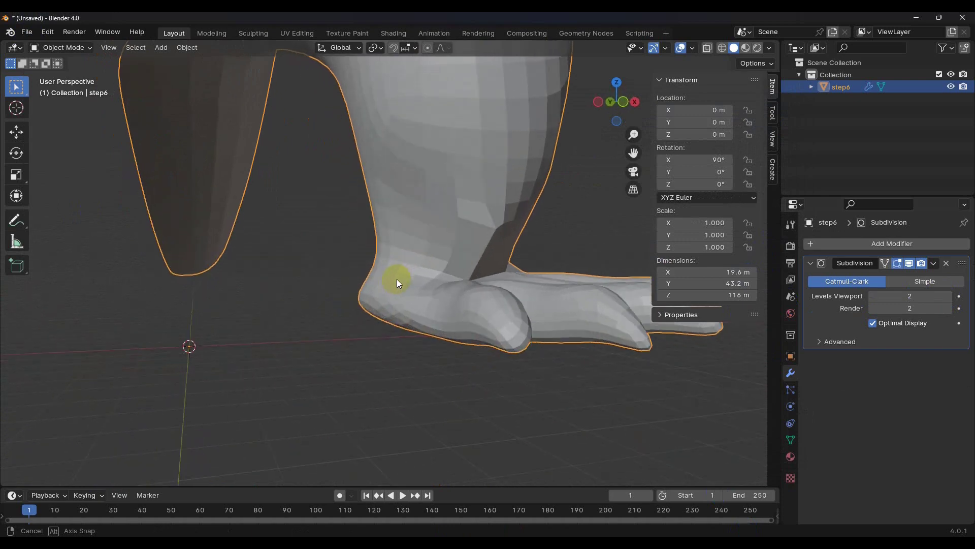
pyautogui.moveTo(407, 266); pyautogui.dragTo(359, 282, button='middle')
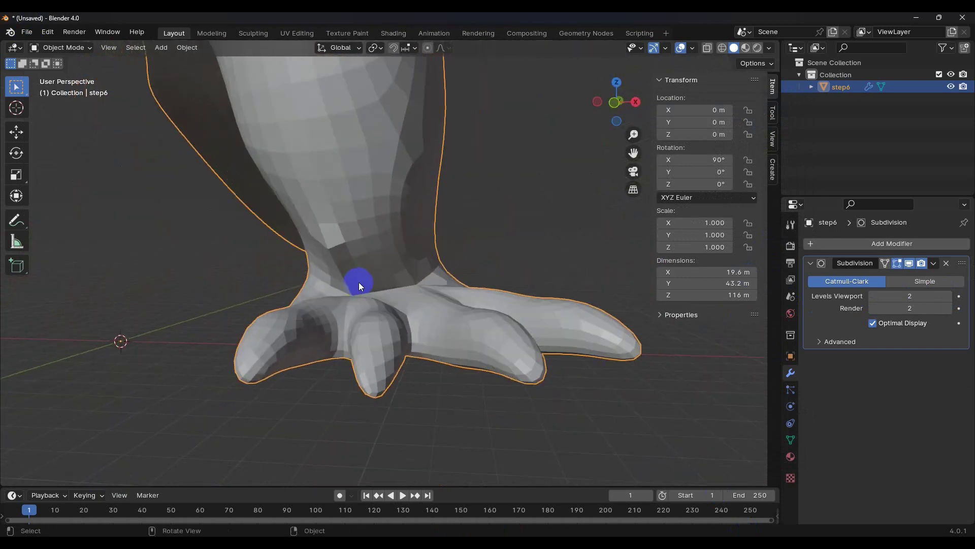
pyautogui.moveTo(341, 242)
pyautogui.mouseDown(button='middle')
pyautogui.moveTo(380, 230)
pyautogui.moveTo(458, 247)
pyautogui.moveTo(411, 267)
pyautogui.moveTo(362, 312)
pyautogui.moveTo(384, 266)
pyautogui.moveTo(410, 262)
pyautogui.moveTo(377, 268)
pyautogui.mouseUp(button='middle')
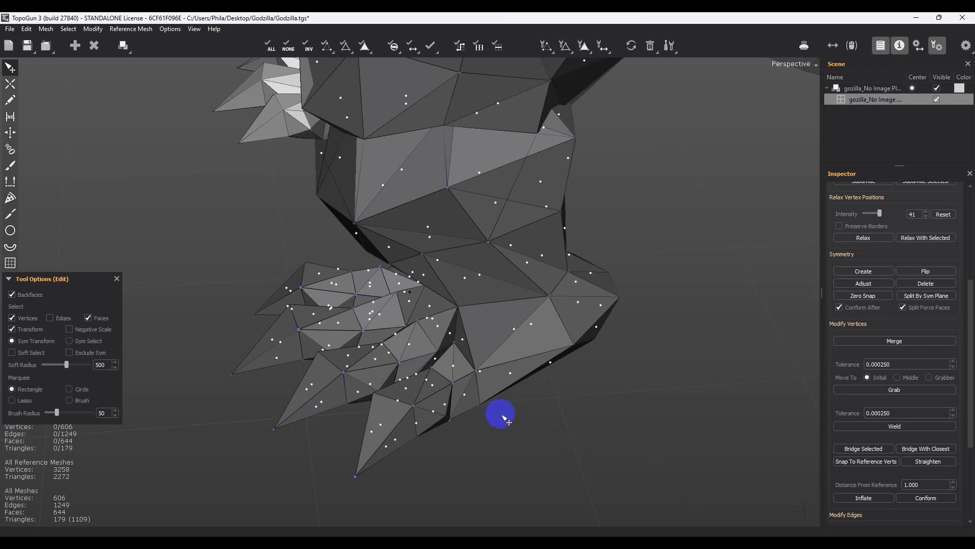
# Orbit and zoom around the foot to check its faces
pyautogui.moveTo(495, 409)
pyautogui.mouseDown(button='middle')
pyautogui.moveTo(483, 363)
pyautogui.moveTo(549, 331)
pyautogui.moveTo(573, 337)
pyautogui.mouseUp(button='middle')
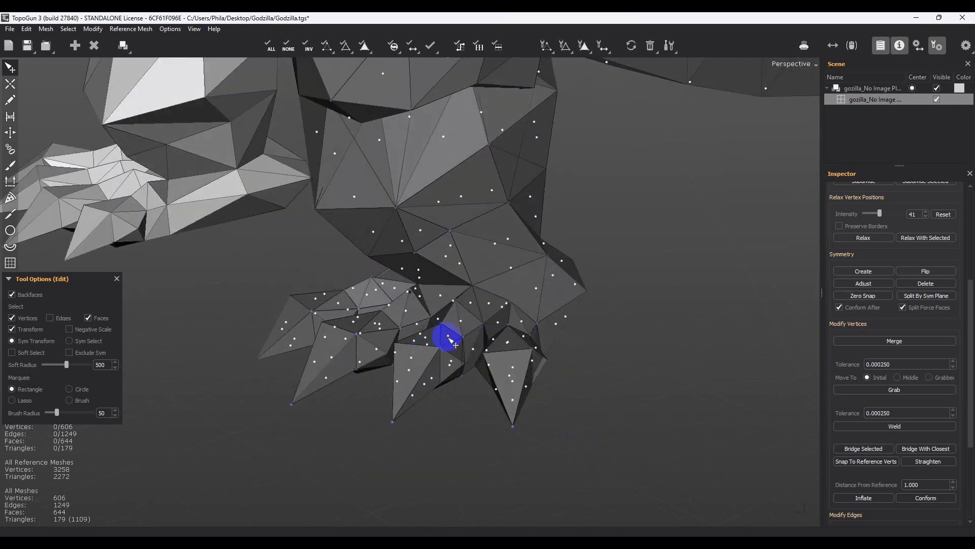
pyautogui.moveTo(416, 342)
pyautogui.mouseDown(button='middle')
pyautogui.moveTo(503, 279)
pyautogui.moveTo(562, 268)
pyautogui.moveTo(560, 295)
pyautogui.moveTo(414, 279)
pyautogui.moveTo(468, 431)
pyautogui.moveTo(433, 253)
pyautogui.mouseUp(button='middle')
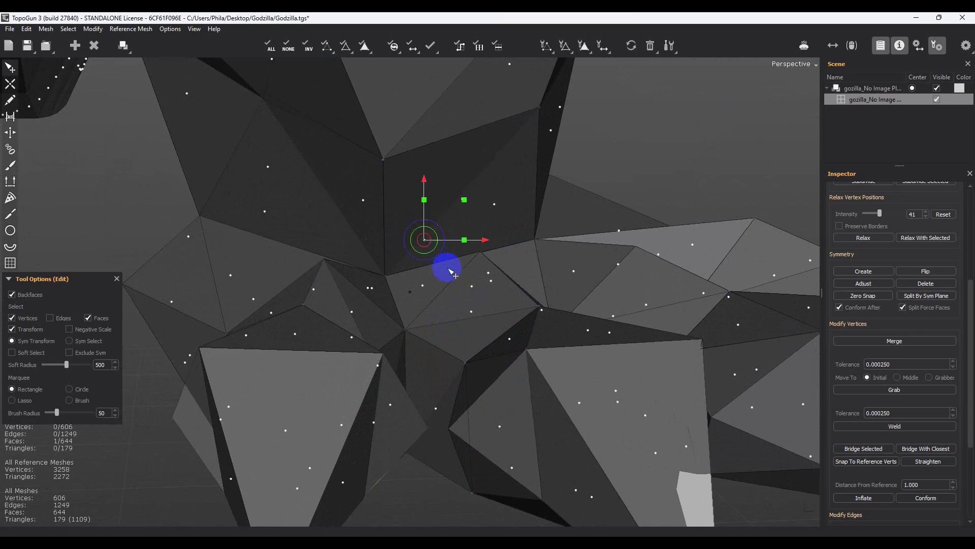
pyautogui.moveTo(451, 272)
pyautogui.mouseDown(button='middle')
pyautogui.moveTo(529, 316)
pyautogui.moveTo(501, 343)
pyautogui.moveTo(429, 158)
pyautogui.moveTo(417, 290)
pyautogui.moveTo(211, 148)
pyautogui.moveTo(404, 266)
pyautogui.moveTo(249, 168)
pyautogui.moveTo(465, 233)
pyautogui.moveTo(577, 207)
pyautogui.moveTo(681, 224)
pyautogui.moveTo(653, 144)
pyautogui.moveTo(594, 249)
pyautogui.moveTo(618, 251)
pyautogui.mouseUp(button='middle')
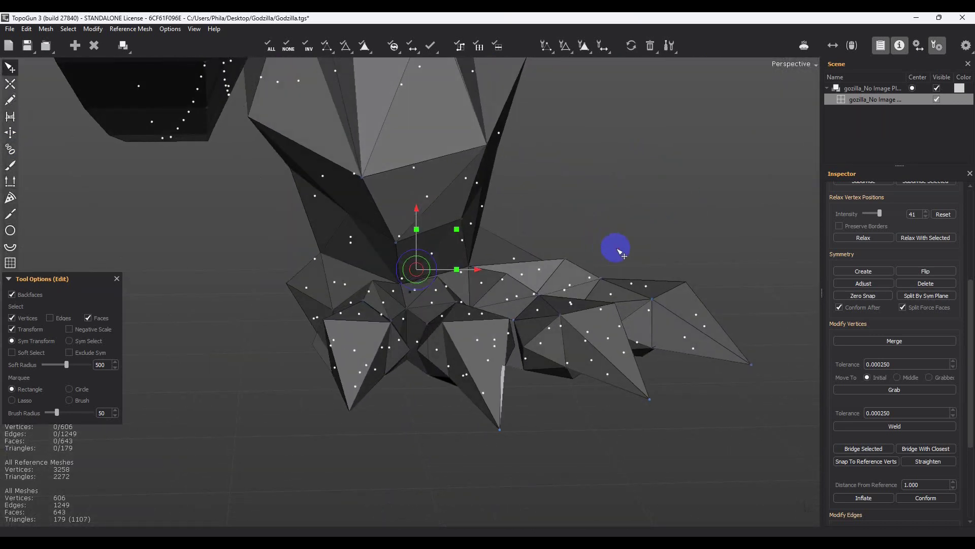
pyautogui.moveTo(619, 252)
pyautogui.mouseDown(button='middle')
pyautogui.moveTo(388, 298)
pyautogui.moveTo(435, 276)
pyautogui.moveTo(381, 320)
pyautogui.moveTo(418, 310)
pyautogui.moveTo(359, 338)
pyautogui.moveTo(398, 294)
pyautogui.moveTo(364, 285)
pyautogui.moveTo(435, 286)
pyautogui.moveTo(431, 331)
pyautogui.moveTo(344, 344)
pyautogui.moveTo(399, 345)
pyautogui.mouseUp(button='middle')
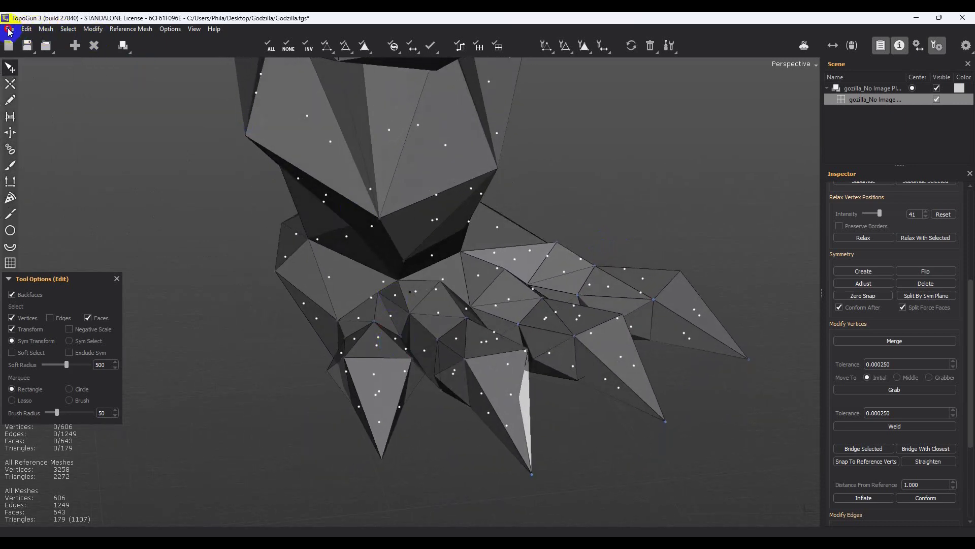
# Export the 643-face mesh over step6.obj, confirming the replacement
pyautogui.click(11, 31)
pyautogui.click(31, 154)
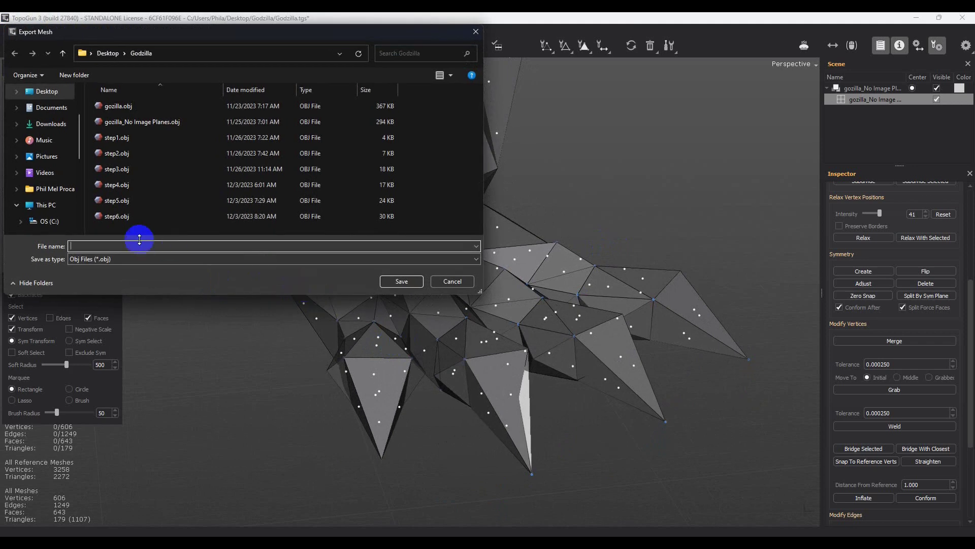
pyautogui.click(389, 280)
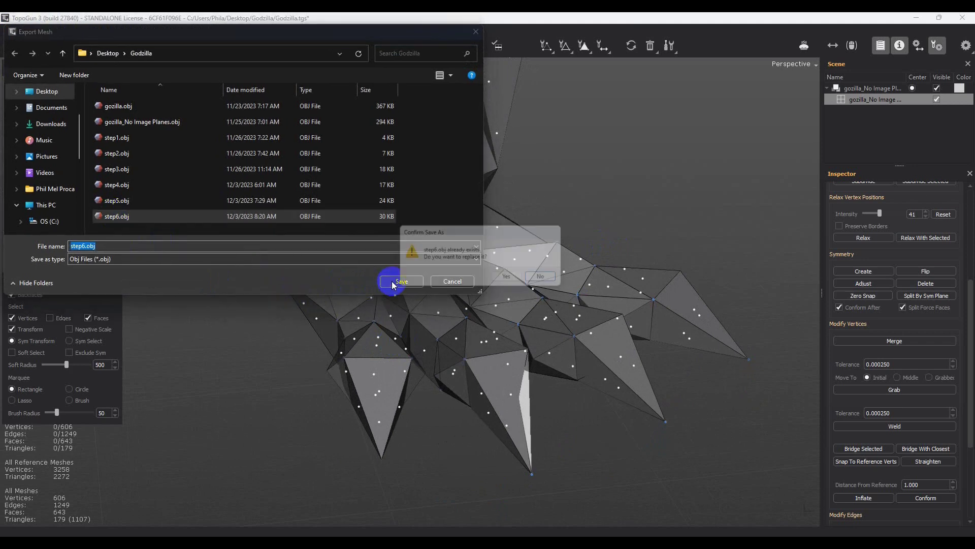
pyautogui.click(507, 278)
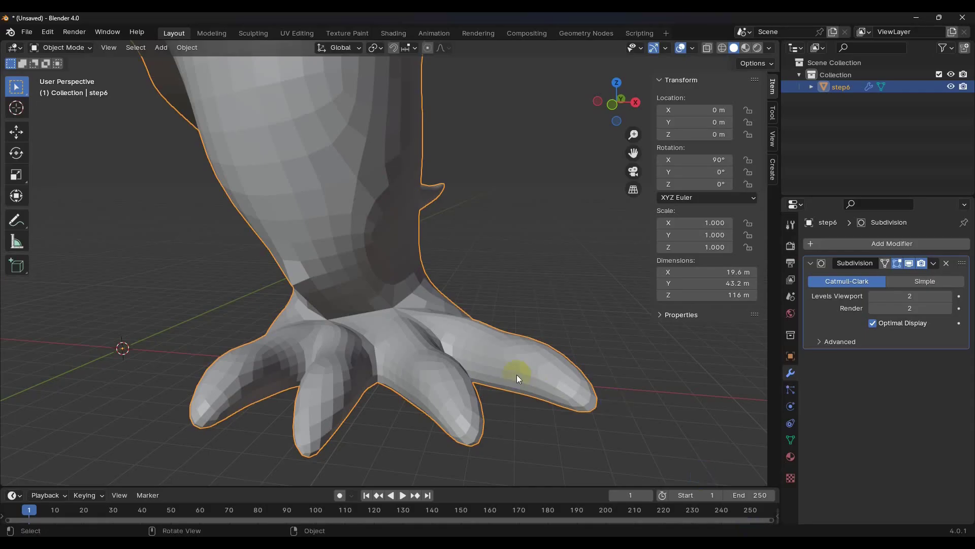
# Delete the old foot mesh and import the updated step6.obj
pyautogui.press('Delete')
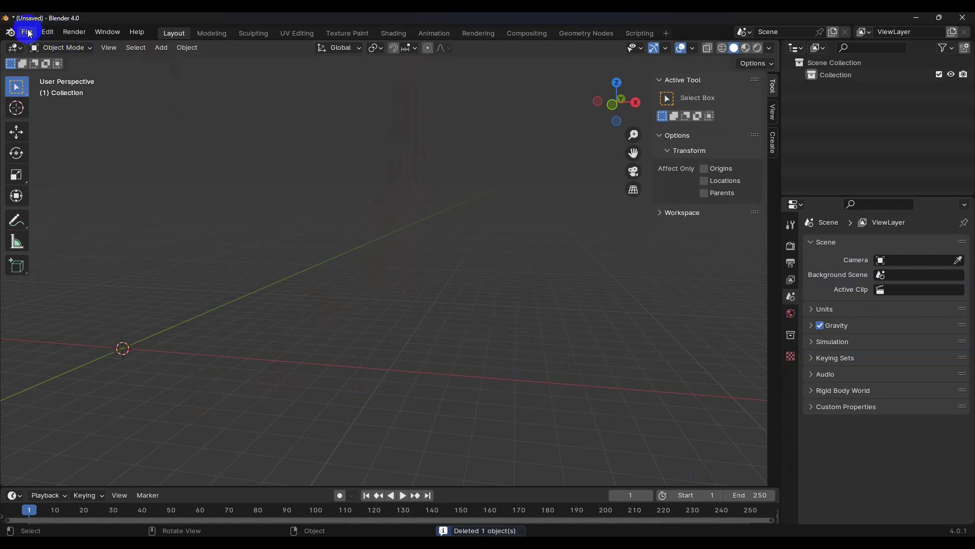
pyautogui.click(29, 32)
pyautogui.moveTo(47, 204)
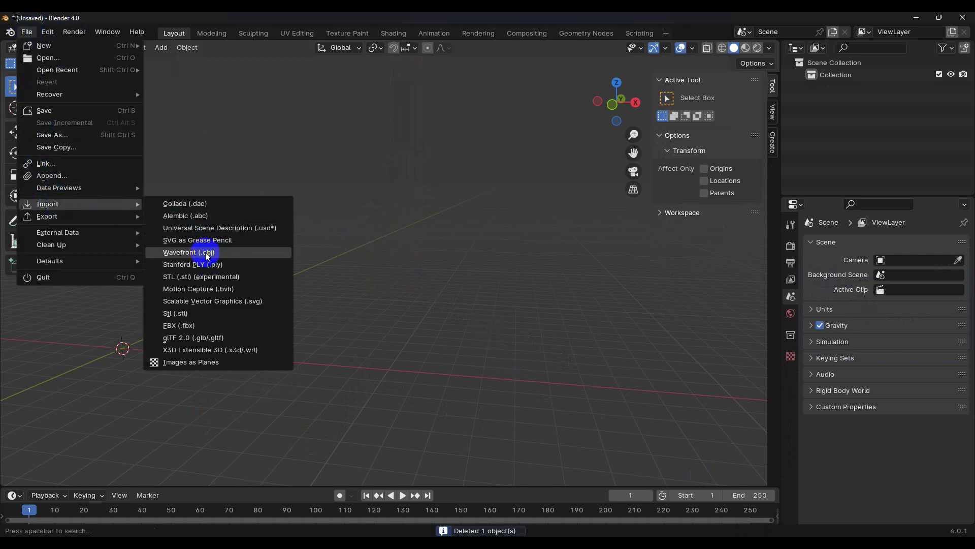
pyautogui.click(205, 252)
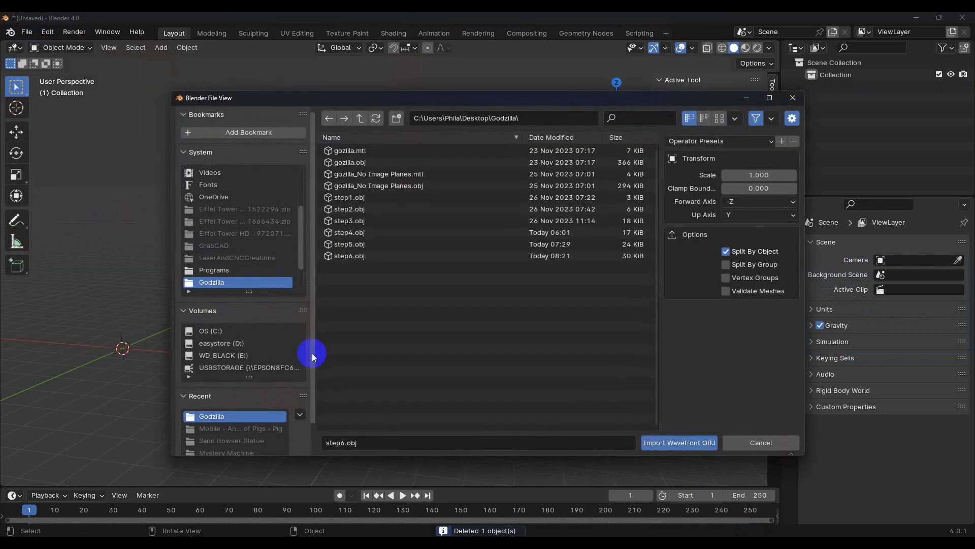
pyautogui.click(662, 441)
# Give the foot a Subdivision Surface modifier at viewport level 2 and inspect it
pyautogui.click(811, 244)
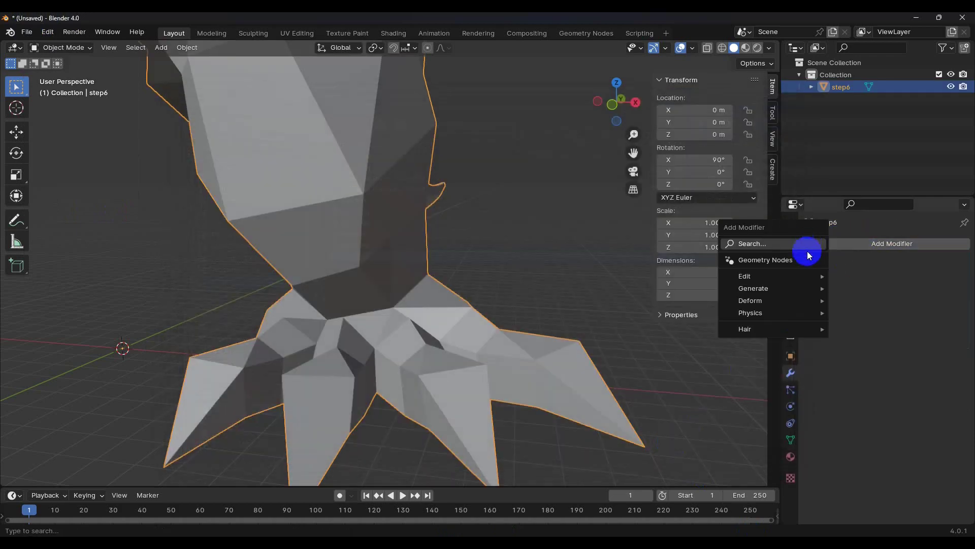
pyautogui.click(753, 244)
pyautogui.click(736, 265)
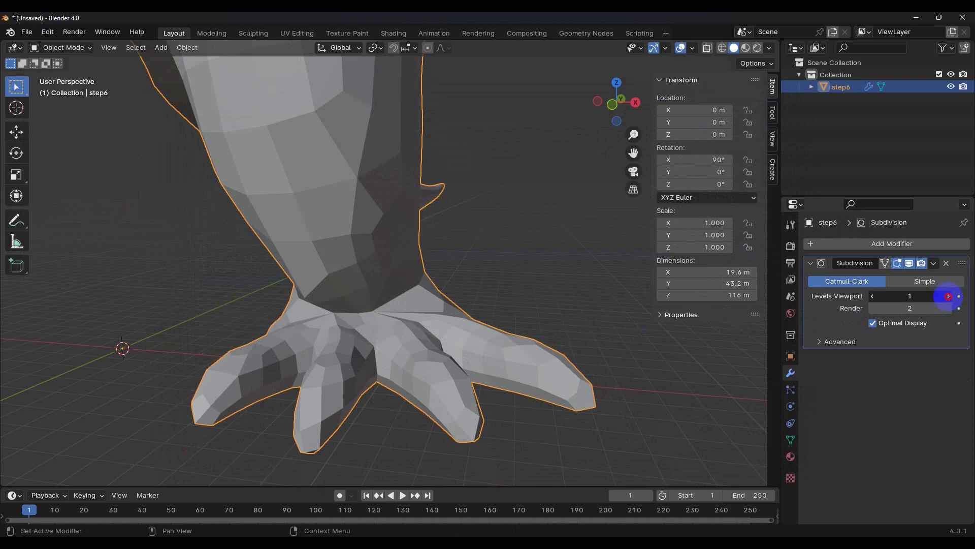
pyautogui.click(949, 295)
pyautogui.moveTo(408, 282)
pyautogui.mouseDown(button='middle')
pyautogui.moveTo(391, 299)
pyautogui.moveTo(357, 297)
pyautogui.moveTo(355, 274)
pyautogui.moveTo(316, 270)
pyautogui.moveTo(382, 282)
pyautogui.moveTo(425, 266)
pyautogui.moveTo(400, 270)
pyautogui.moveTo(412, 281)
pyautogui.mouseUp(button='middle')
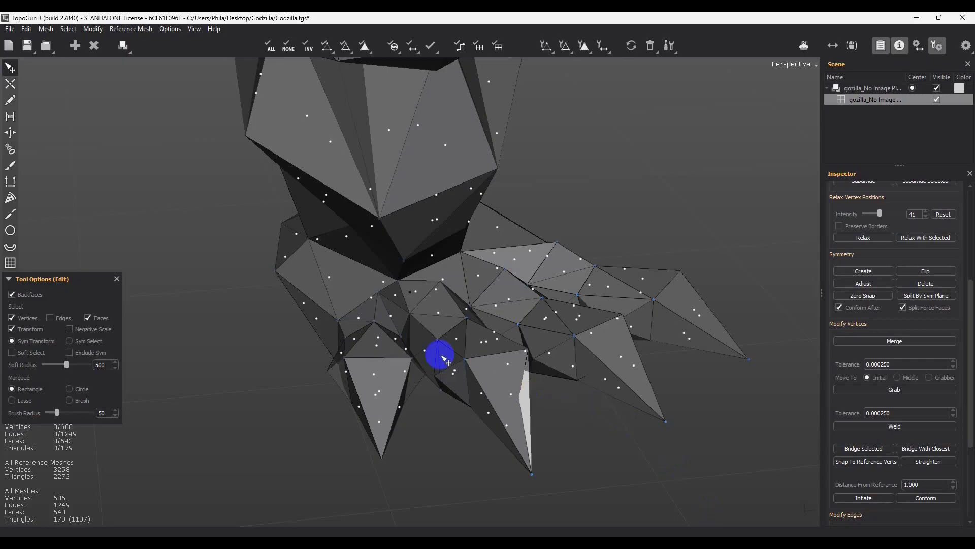
pyautogui.moveTo(461, 353)
pyautogui.mouseDown(button='middle')
pyautogui.moveTo(464, 320)
pyautogui.moveTo(491, 320)
pyautogui.moveTo(429, 362)
pyautogui.moveTo(320, 348)
pyautogui.moveTo(257, 370)
pyautogui.moveTo(191, 374)
pyautogui.moveTo(352, 412)
pyautogui.moveTo(381, 408)
pyautogui.moveTo(437, 349)
pyautogui.moveTo(433, 294)
pyautogui.moveTo(411, 279)
pyautogui.moveTo(577, 283)
pyautogui.mouseUp(button='middle')
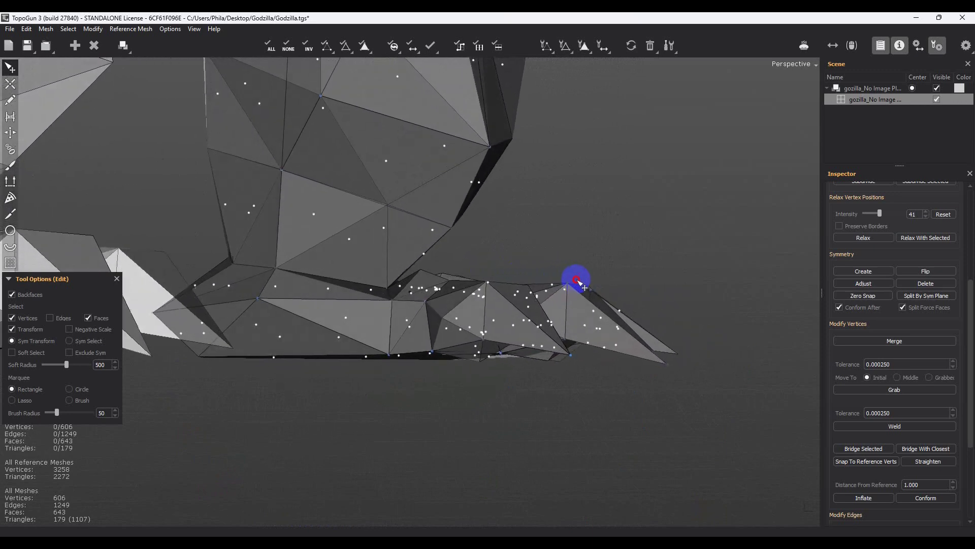
pyautogui.moveTo(532, 206); pyautogui.dragTo(512, 246, button='middle')
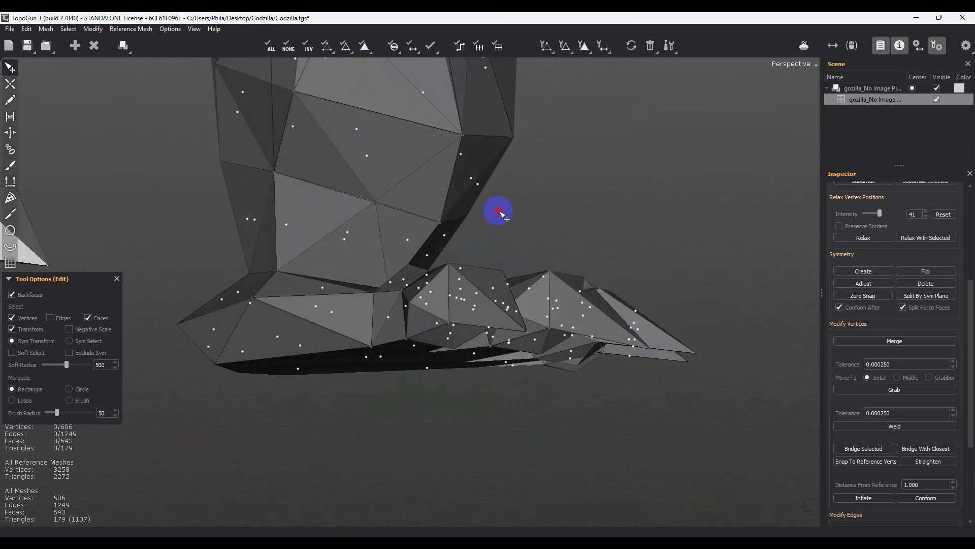
pyautogui.moveTo(499, 213)
pyautogui.mouseDown(button='middle')
pyautogui.moveTo(528, 209)
pyautogui.moveTo(337, 214)
pyautogui.moveTo(308, 230)
pyautogui.moveTo(431, 267)
pyautogui.mouseUp(button='middle')
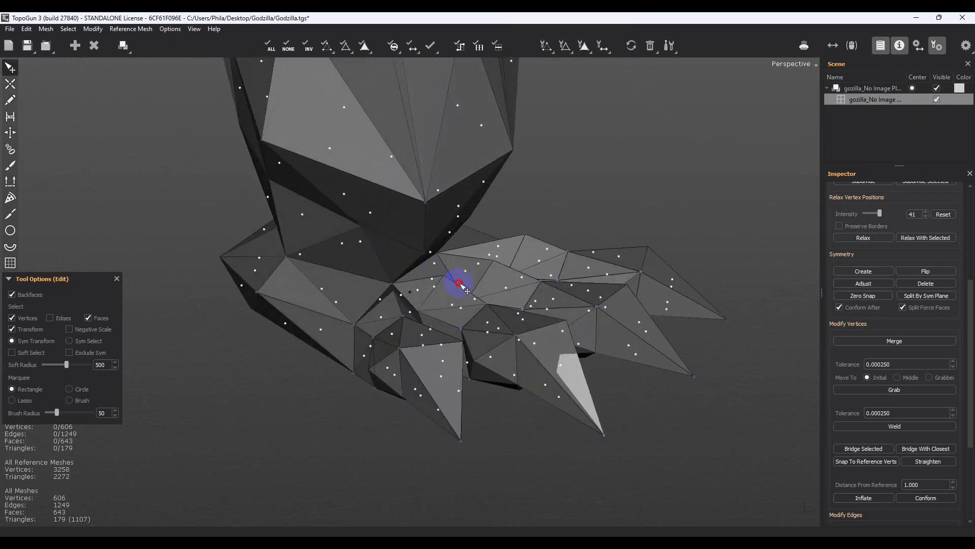
pyautogui.moveTo(496, 291); pyautogui.dragTo(540, 261, button='middle')
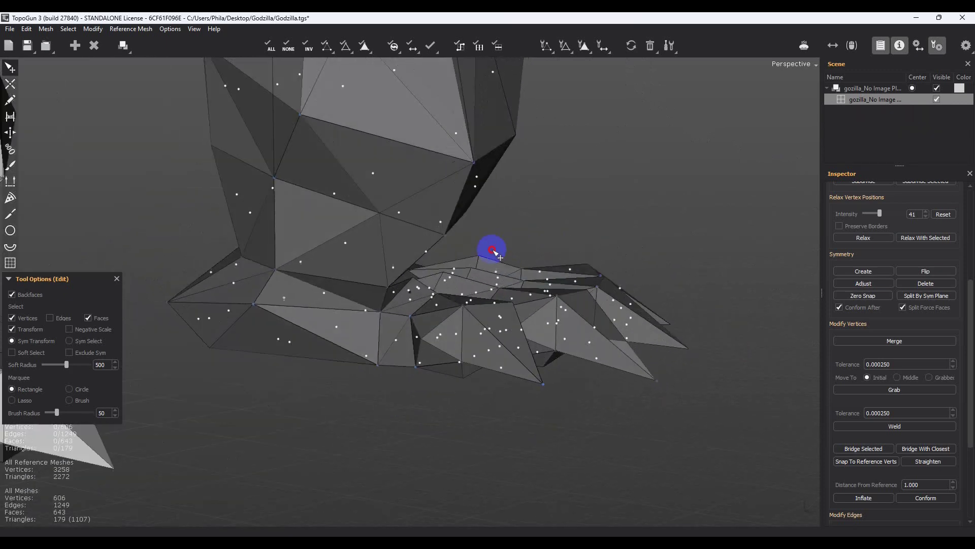
pyautogui.moveTo(493, 252); pyautogui.dragTo(462, 284, button='middle')
pyautogui.scroll(2, 366, 326)
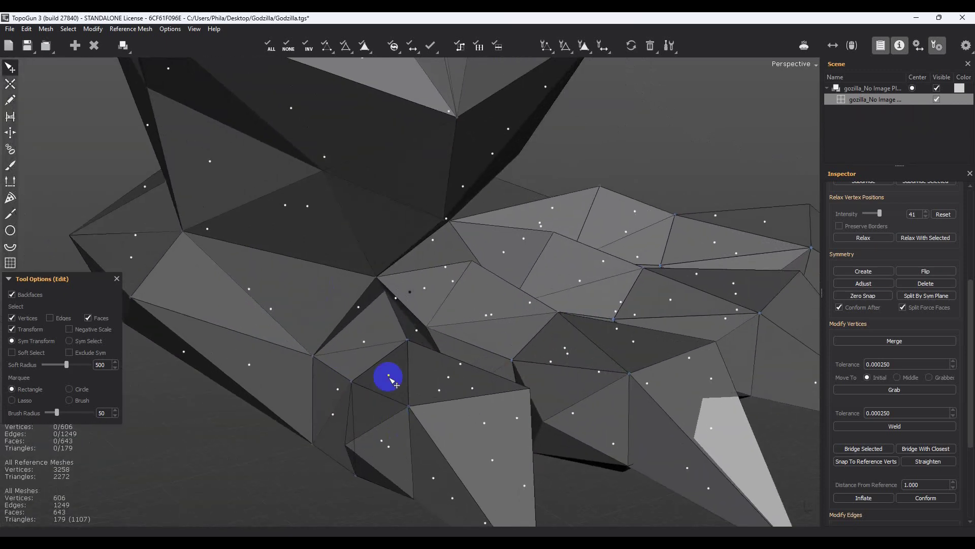
pyautogui.scroll(2, 388, 375)
pyautogui.scroll(2, 507, 297)
pyautogui.scroll(2, 431, 269)
pyautogui.moveTo(447, 309)
pyautogui.mouseDown(button='middle')
pyautogui.moveTo(516, 278)
pyautogui.moveTo(525, 262)
pyautogui.moveTo(468, 261)
pyautogui.moveTo(521, 306)
pyautogui.moveTo(475, 324)
pyautogui.moveTo(464, 278)
pyautogui.moveTo(508, 257)
pyautogui.moveTo(616, 255)
pyautogui.moveTo(462, 315)
pyautogui.moveTo(382, 328)
pyautogui.moveTo(388, 298)
pyautogui.moveTo(427, 279)
pyautogui.moveTo(496, 193)
pyautogui.moveTo(392, 388)
pyautogui.moveTo(414, 309)
pyautogui.moveTo(448, 273)
pyautogui.moveTo(452, 253)
pyautogui.moveTo(435, 261)
pyautogui.moveTo(465, 287)
pyautogui.mouseUp(button='middle')
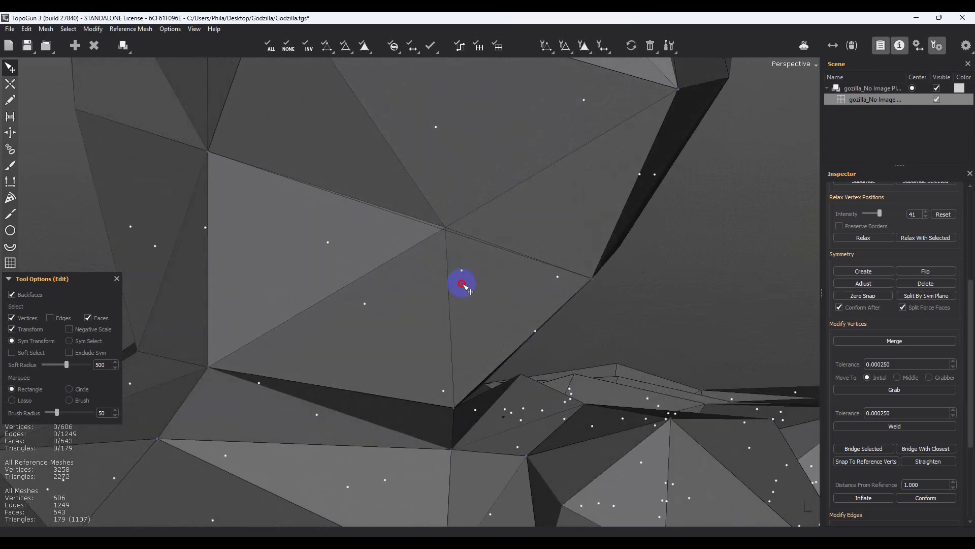
# Insert a vertex splitting the foot edge and connect a new edge to it
pyautogui.press('c')
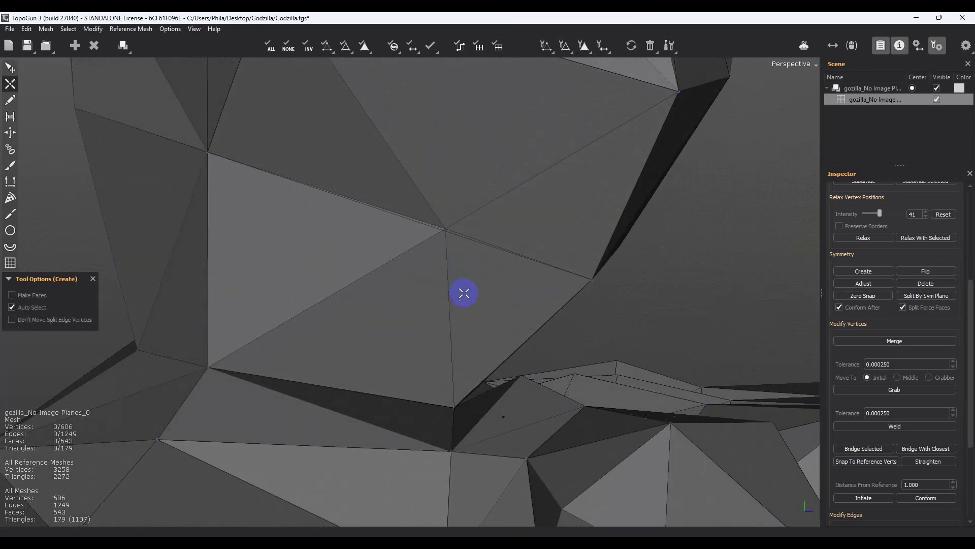
pyautogui.click(439, 231)
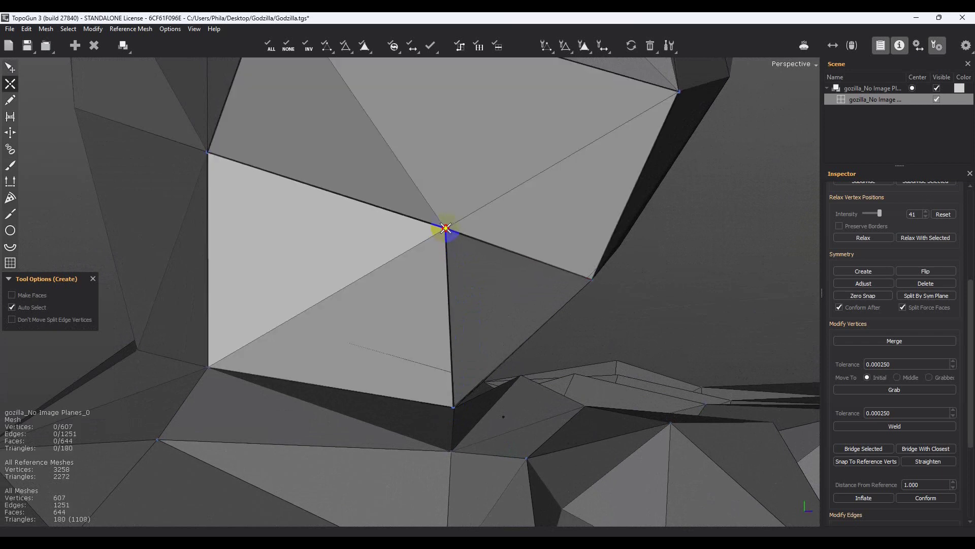
pyautogui.moveTo(440, 198); pyautogui.dragTo(465, 377, button='middle')
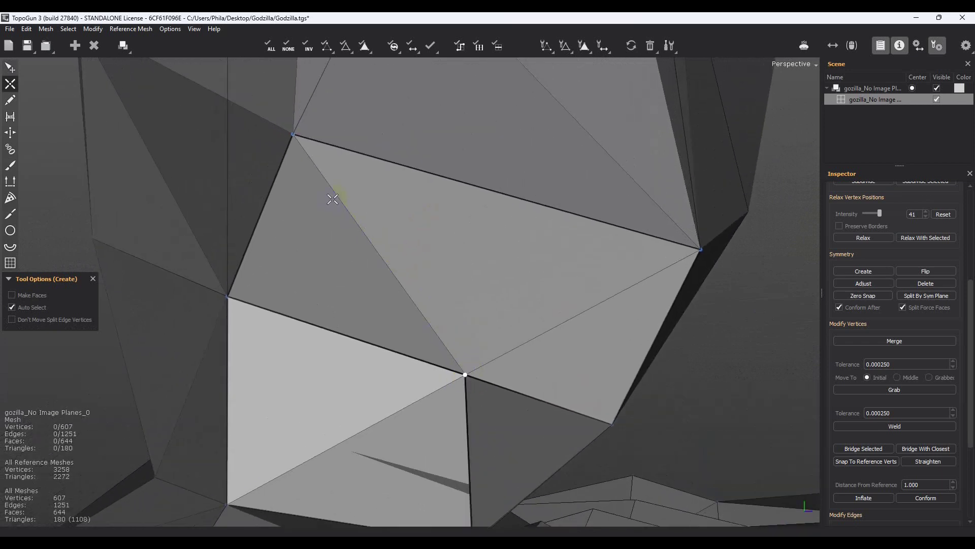
pyautogui.click(293, 135)
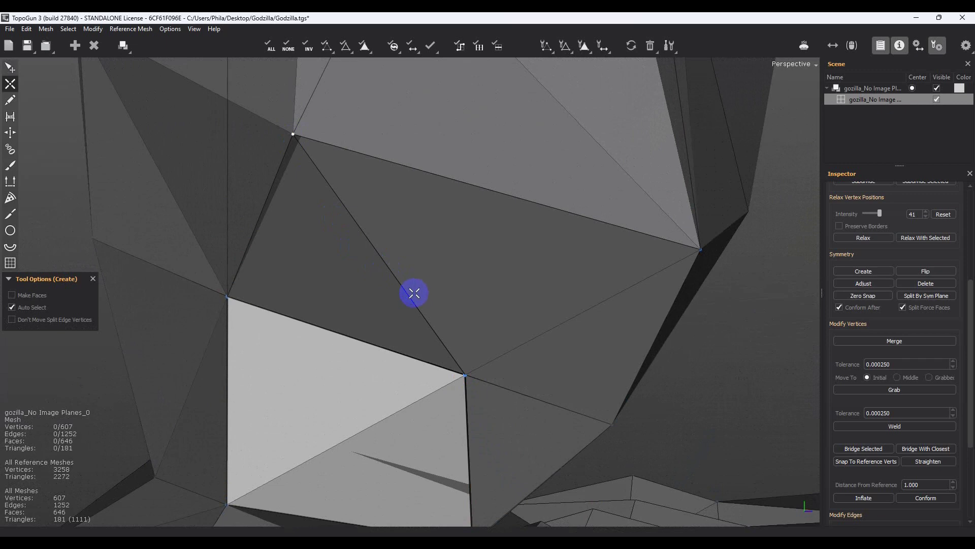
pyautogui.moveTo(418, 316)
pyautogui.mouseDown(button='middle')
pyautogui.moveTo(405, 353)
pyautogui.moveTo(488, 142)
pyautogui.moveTo(435, 218)
pyautogui.mouseUp(button='middle')
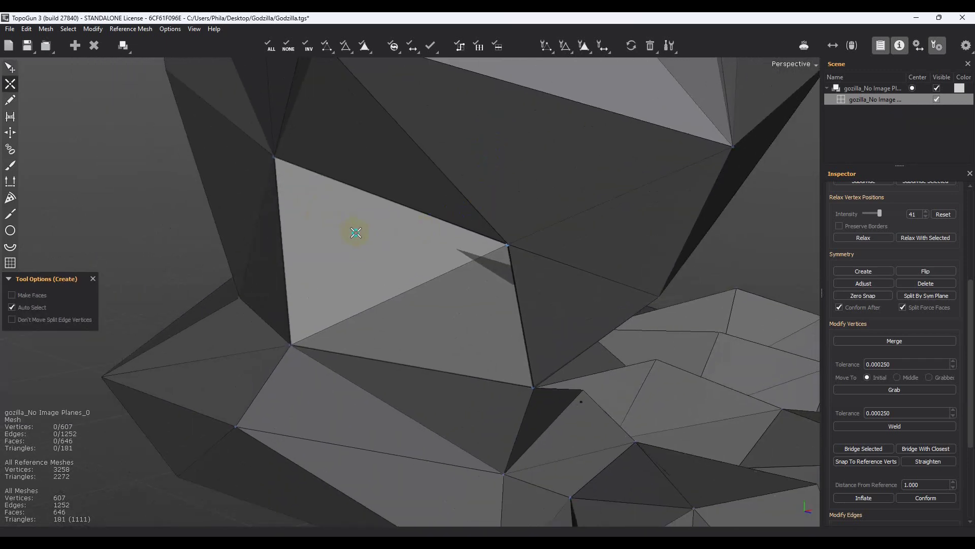
# Draw another edge across the foot face, bringing the mesh to 644 faces
pyautogui.press('q')
pyautogui.moveTo(387, 284)
pyautogui.mouseDown(button='middle')
pyautogui.moveTo(414, 327)
pyautogui.moveTo(407, 338)
pyautogui.moveTo(464, 306)
pyautogui.moveTo(482, 266)
pyautogui.moveTo(440, 288)
pyautogui.mouseUp(button='middle')
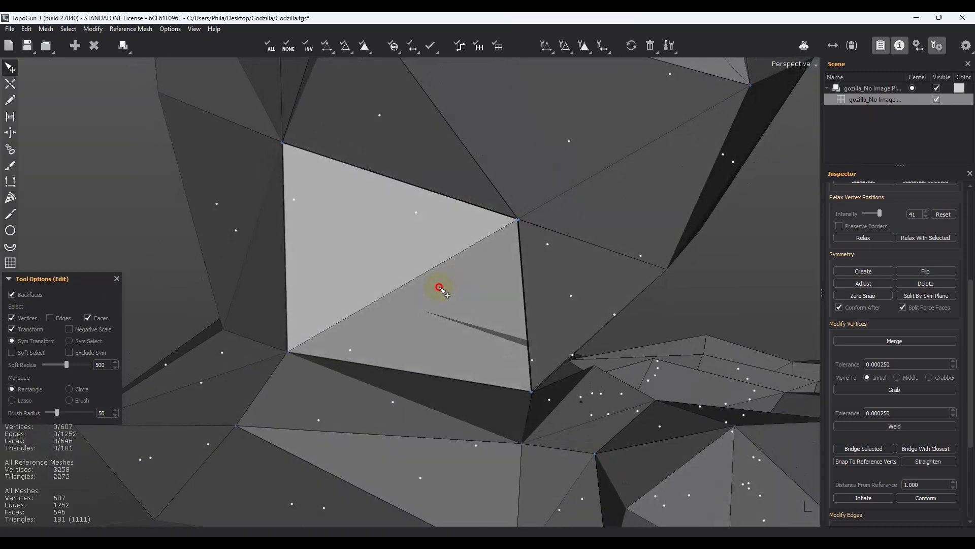
pyautogui.press('w')
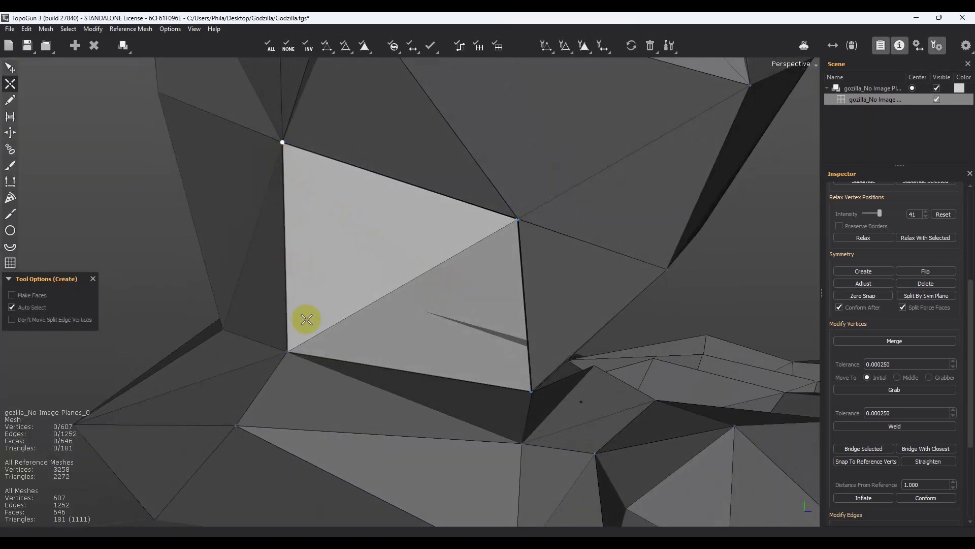
pyautogui.click(529, 390)
pyautogui.press('q')
pyautogui.moveTo(598, 316)
pyautogui.mouseDown(button='middle')
pyautogui.moveTo(557, 331)
pyautogui.moveTo(525, 305)
pyautogui.moveTo(528, 317)
pyautogui.moveTo(501, 206)
pyautogui.moveTo(523, 279)
pyautogui.moveTo(488, 271)
pyautogui.moveTo(464, 281)
pyautogui.moveTo(449, 264)
pyautogui.moveTo(392, 270)
pyautogui.moveTo(383, 282)
pyautogui.moveTo(453, 279)
pyautogui.moveTo(495, 262)
pyautogui.moveTo(536, 266)
pyautogui.moveTo(427, 277)
pyautogui.moveTo(460, 290)
pyautogui.moveTo(413, 279)
pyautogui.moveTo(406, 265)
pyautogui.moveTo(462, 266)
pyautogui.moveTo(532, 320)
pyautogui.moveTo(523, 312)
pyautogui.moveTo(523, 343)
pyautogui.moveTo(526, 328)
pyautogui.moveTo(543, 363)
pyautogui.moveTo(528, 332)
pyautogui.moveTo(474, 285)
pyautogui.moveTo(483, 323)
pyautogui.moveTo(436, 307)
pyautogui.moveTo(496, 269)
pyautogui.moveTo(423, 266)
pyautogui.moveTo(377, 284)
pyautogui.moveTo(425, 290)
pyautogui.moveTo(508, 277)
pyautogui.moveTo(478, 255)
pyautogui.mouseUp(button='middle')
pyautogui.scroll(-2, 527, 316)
# Start a new edge from a foot vertex beside the gap
pyautogui.press('w')
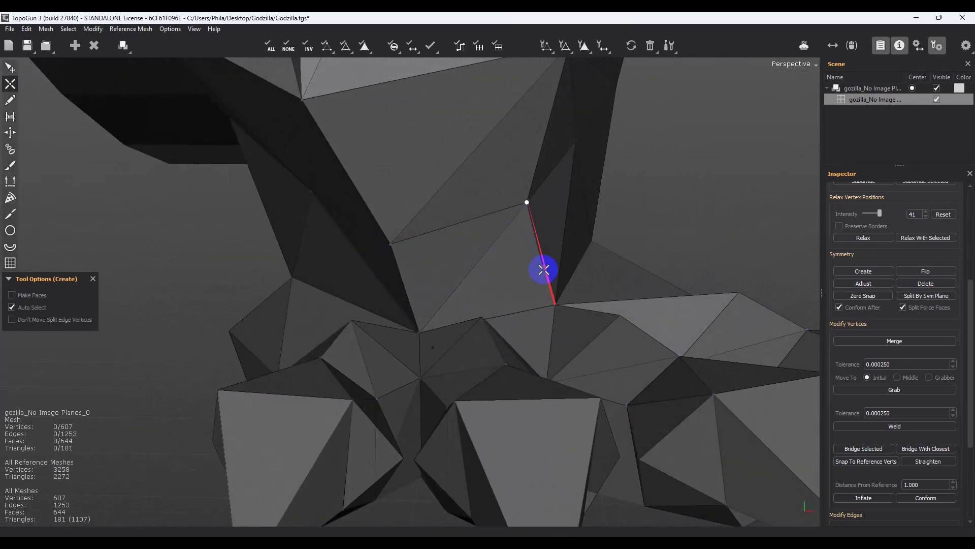
pyautogui.click(554, 306)
pyautogui.moveTo(553, 306); pyautogui.dragTo(521, 320, button='middle')
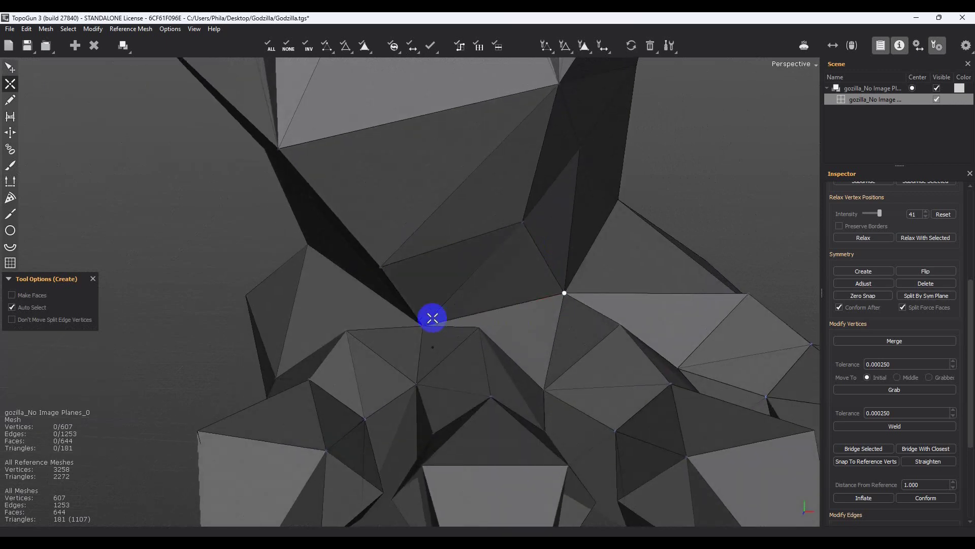
pyautogui.moveTo(445, 333)
pyautogui.mouseDown(button='middle')
pyautogui.moveTo(518, 338)
pyautogui.moveTo(538, 316)
pyautogui.moveTo(505, 305)
pyautogui.moveTo(464, 320)
pyautogui.moveTo(414, 308)
pyautogui.moveTo(316, 317)
pyautogui.moveTo(461, 283)
pyautogui.moveTo(490, 298)
pyautogui.moveTo(483, 322)
pyautogui.moveTo(473, 308)
pyautogui.mouseUp(button='middle')
pyautogui.press('q')
# Connect the vertex across the gap with an edge and review the whole foot
pyautogui.press('c')
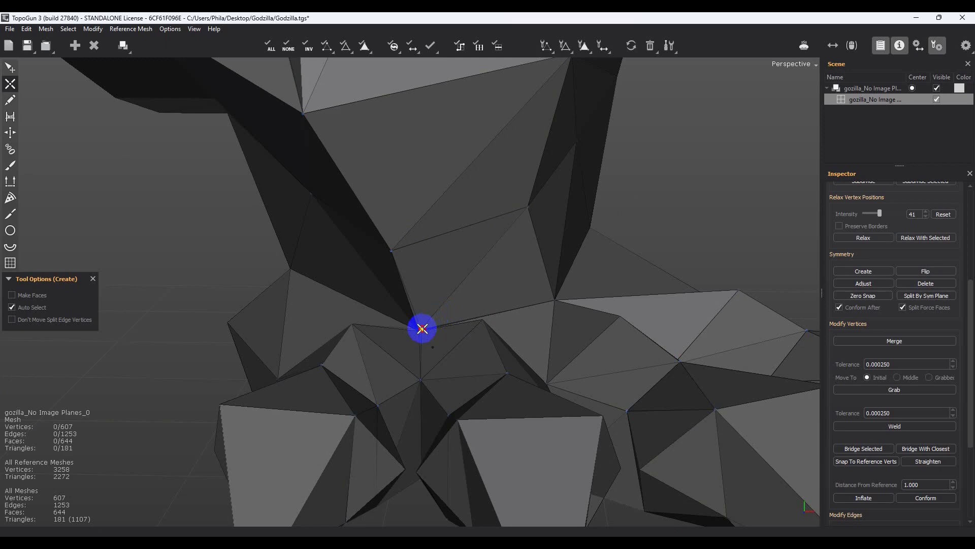
pyautogui.click(525, 210)
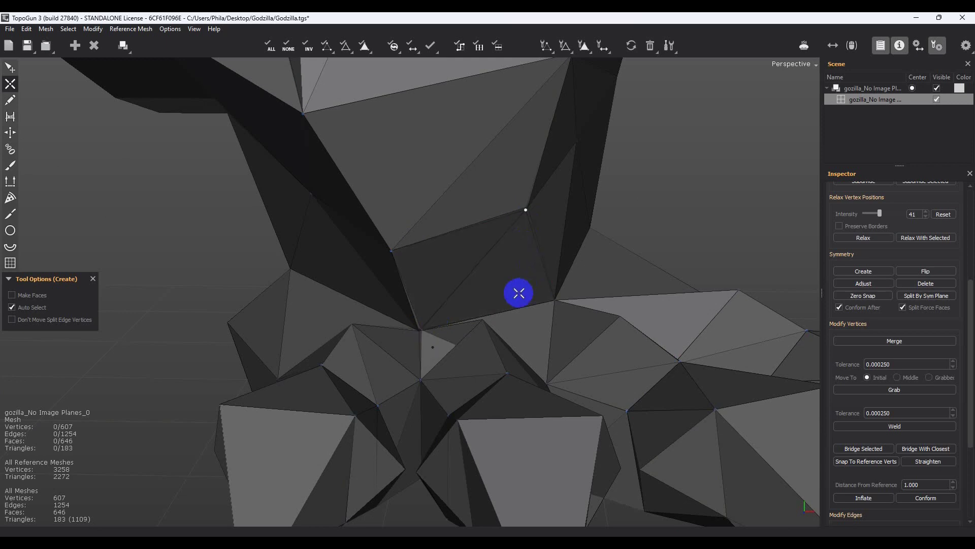
pyautogui.press('e')
pyautogui.moveTo(501, 289)
pyautogui.mouseDown(button='middle')
pyautogui.moveTo(508, 312)
pyautogui.moveTo(544, 282)
pyautogui.moveTo(533, 256)
pyautogui.moveTo(514, 271)
pyautogui.moveTo(559, 261)
pyautogui.moveTo(511, 257)
pyautogui.moveTo(541, 274)
pyautogui.moveTo(519, 292)
pyautogui.moveTo(516, 342)
pyautogui.mouseUp(button='middle')
pyautogui.scroll(-3, 516, 342)
pyautogui.scroll(-2, 460, 283)
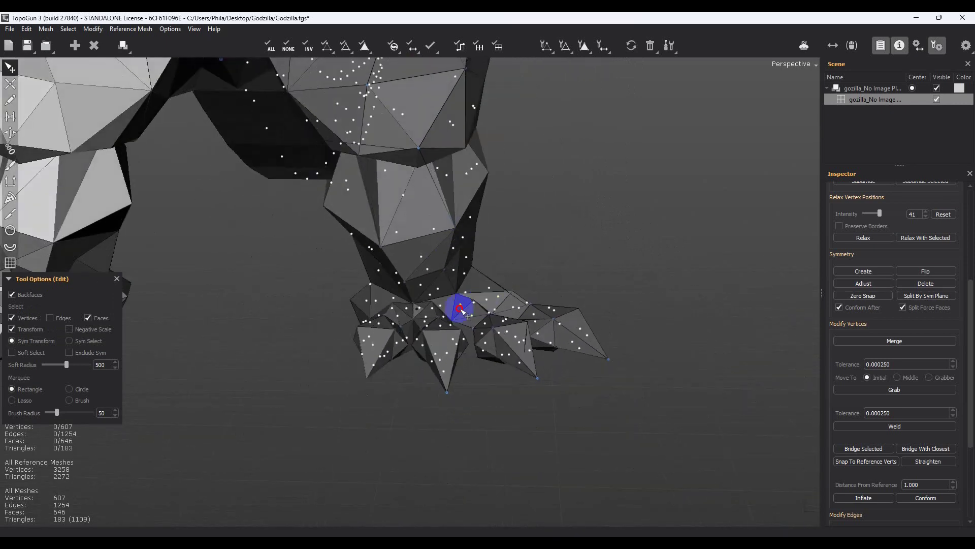
pyautogui.moveTo(461, 309); pyautogui.dragTo(393, 316, button='middle')
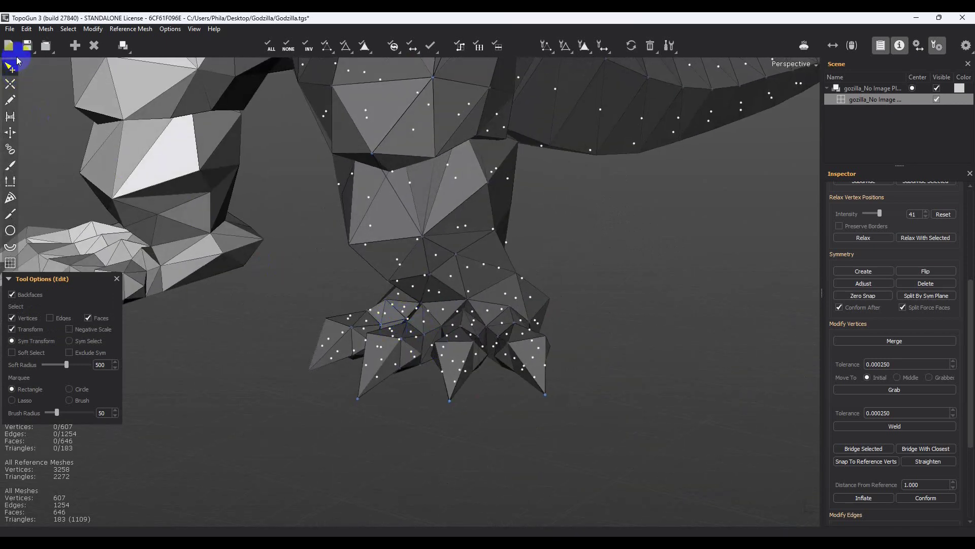
# Export the 646-face mesh over step6.obj, confirming the replacement
pyautogui.click(10, 29)
pyautogui.click(38, 152)
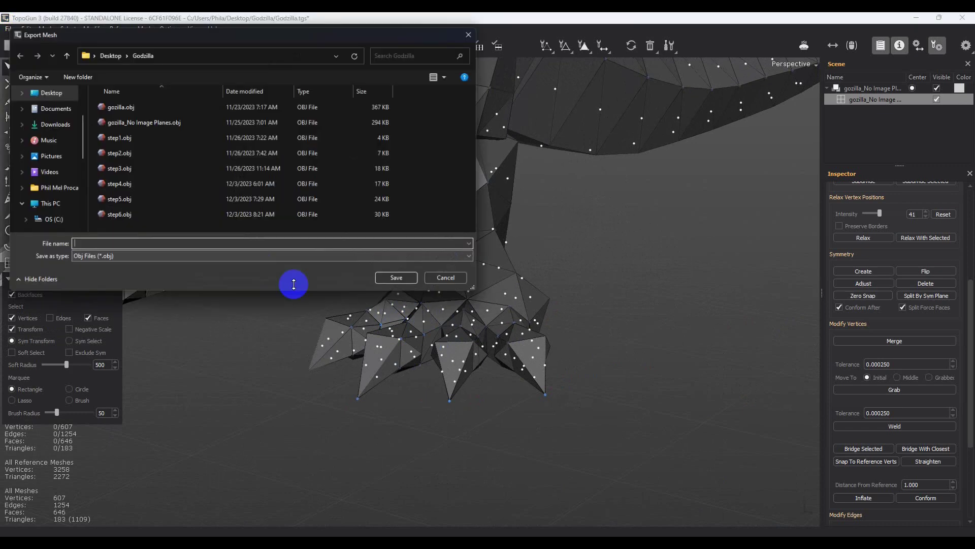
pyautogui.click(116, 216)
pyautogui.click(389, 281)
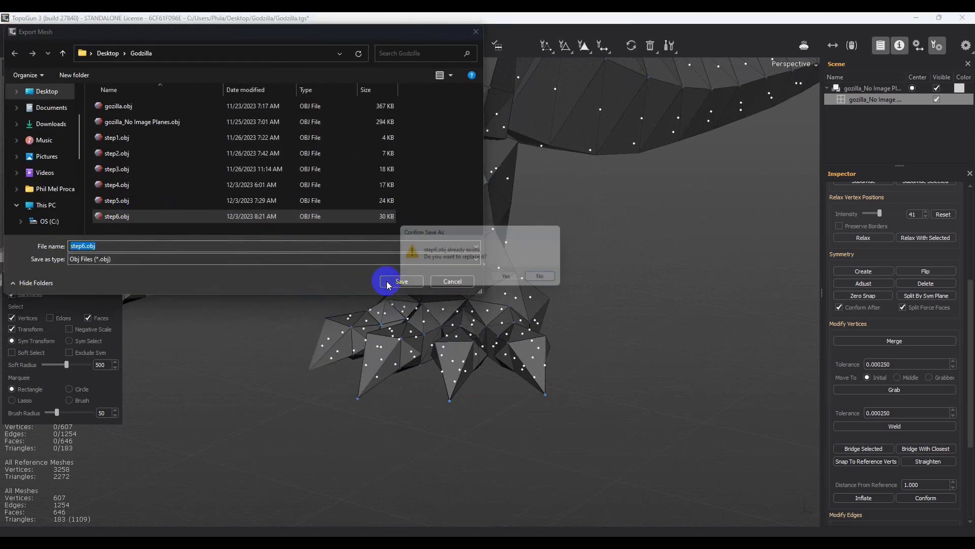
pyautogui.click(511, 281)
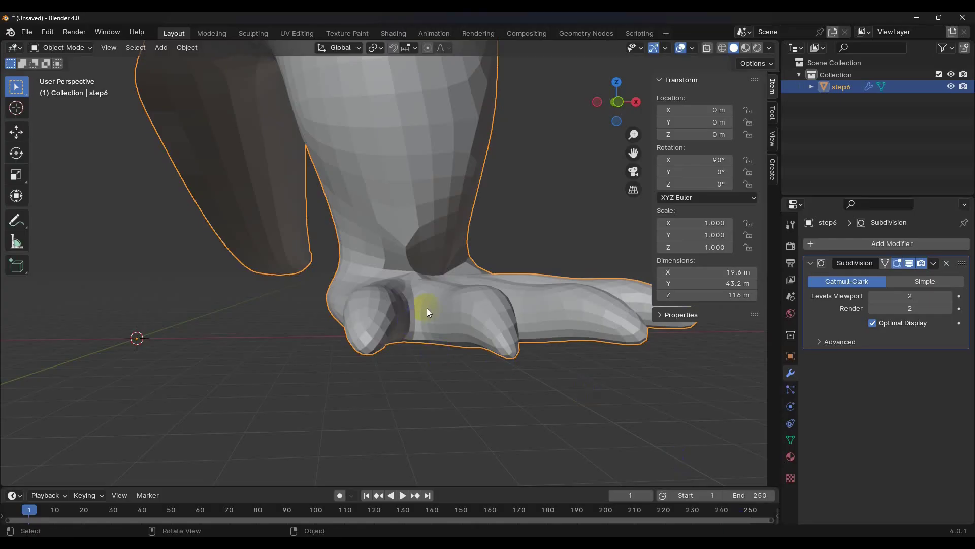
# Delete the old foot object and import the latest step6.obj
pyautogui.press('Delete')
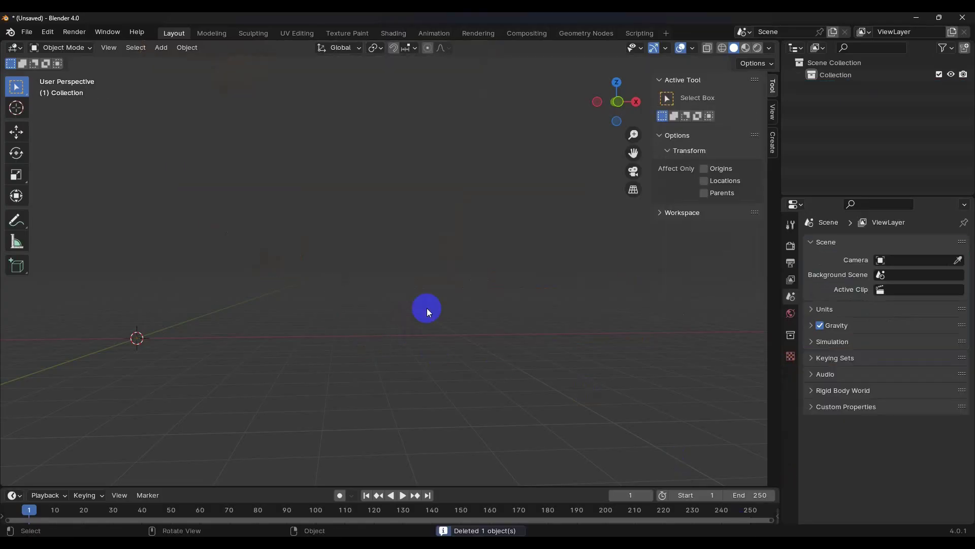
pyautogui.click(27, 32)
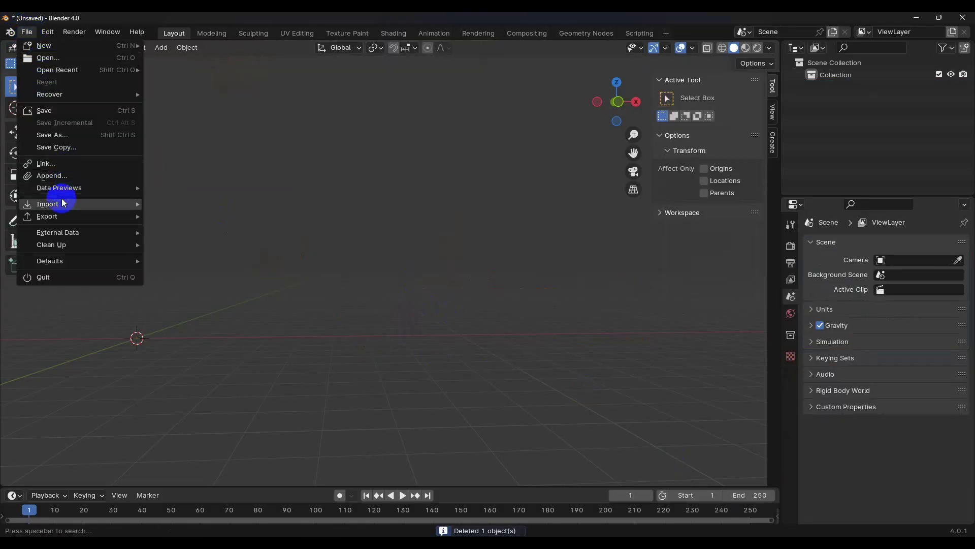
pyautogui.moveTo(48, 204)
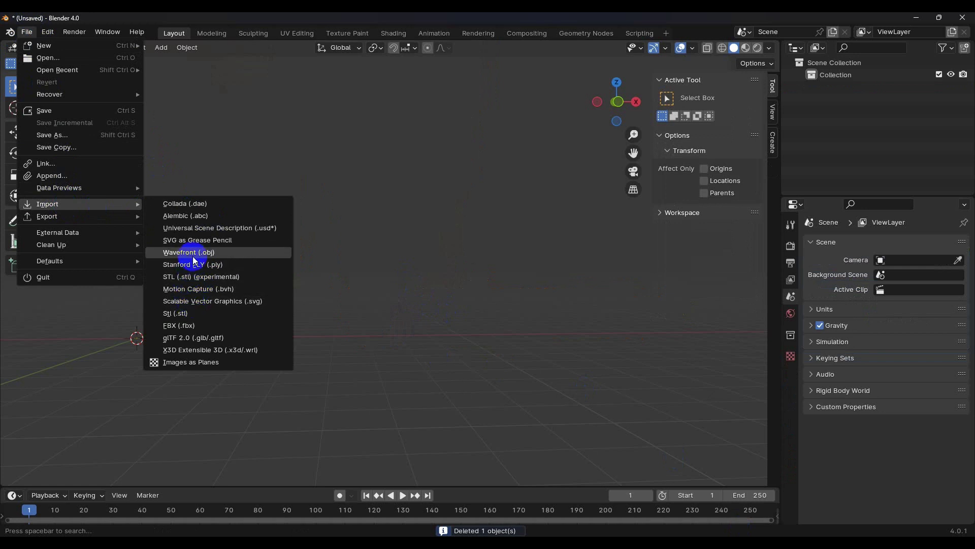
pyautogui.click(192, 254)
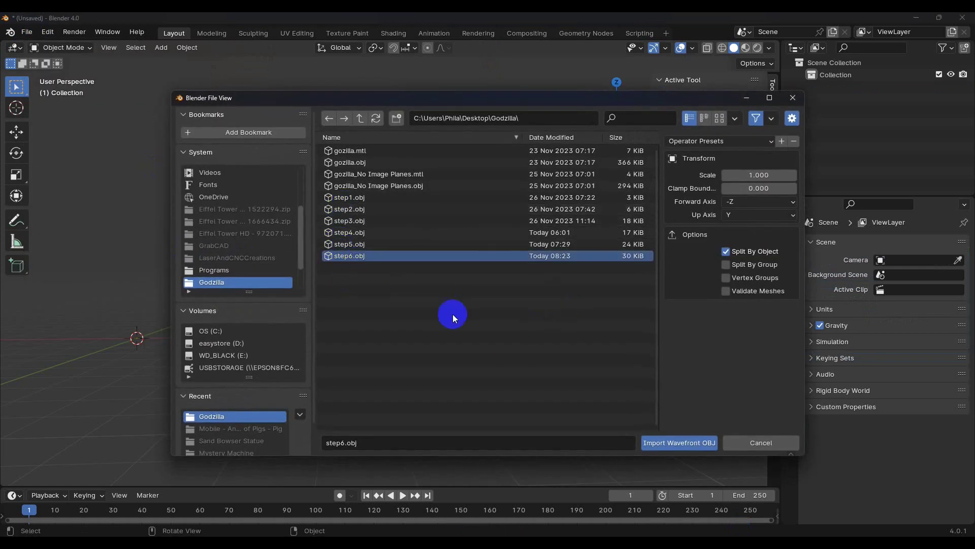
pyautogui.click(686, 443)
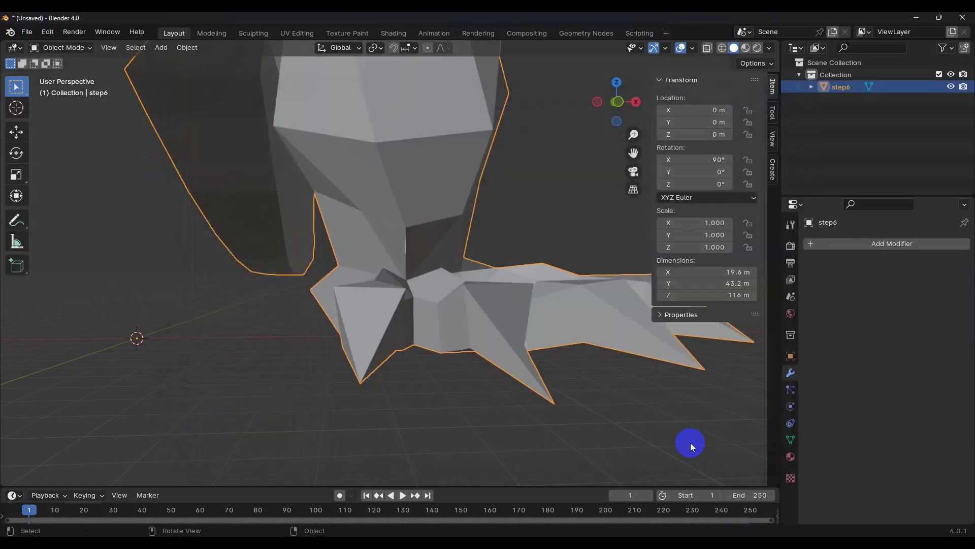
# Smooth the foot with a Subdivision Surface modifier at viewport level 2 and orbit to inspect
pyautogui.click(814, 244)
pyautogui.click(767, 243)
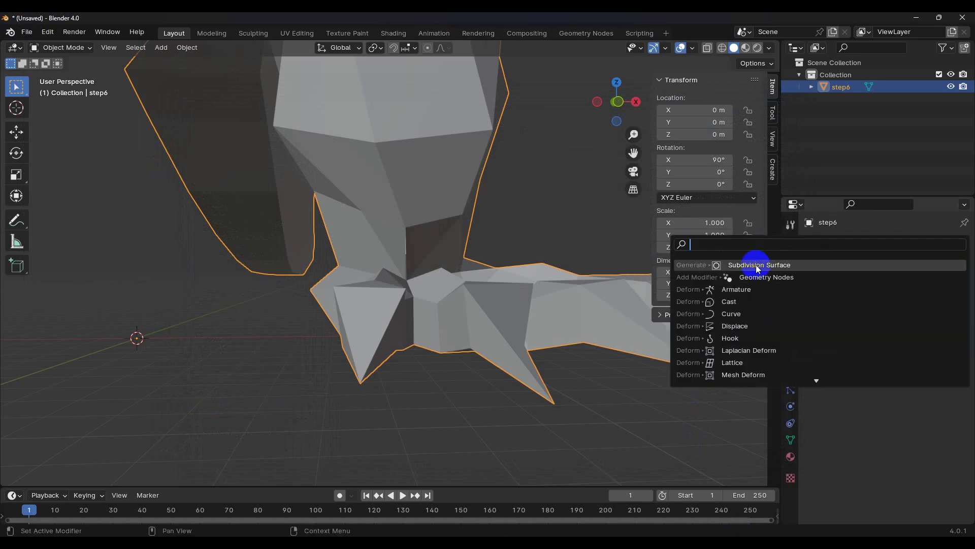
pyautogui.click(757, 265)
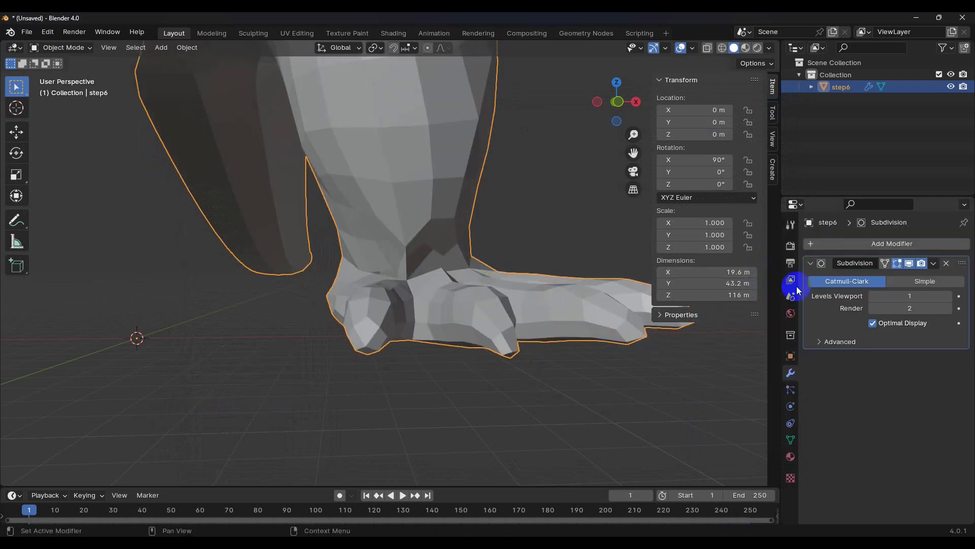
pyautogui.click(949, 296)
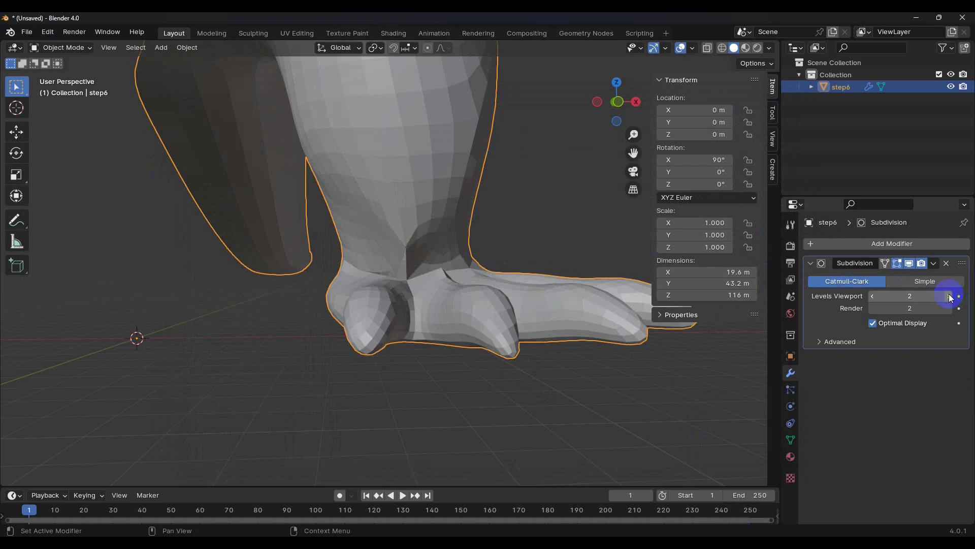
pyautogui.moveTo(478, 276)
pyautogui.mouseDown(button='middle')
pyautogui.moveTo(417, 304)
pyautogui.moveTo(375, 304)
pyautogui.moveTo(497, 259)
pyautogui.moveTo(491, 280)
pyautogui.moveTo(526, 286)
pyautogui.moveTo(472, 292)
pyautogui.mouseUp(button='middle')
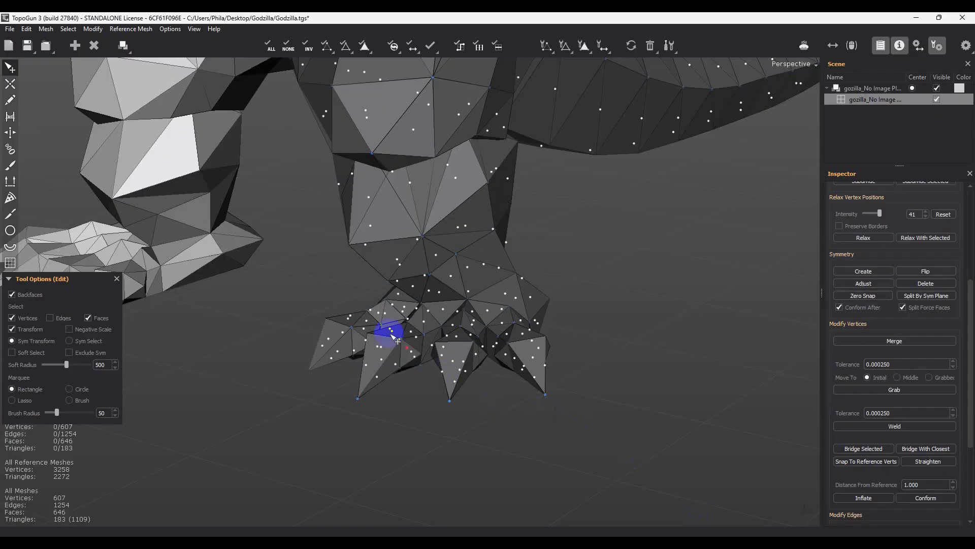
# Orbit and zoom around the foot mesh to inspect the faces between the toes
pyautogui.moveTo(397, 333)
pyautogui.mouseDown(button='middle')
pyautogui.moveTo(555, 342)
pyautogui.moveTo(468, 338)
pyautogui.moveTo(422, 378)
pyautogui.moveTo(460, 436)
pyautogui.mouseUp(button='middle')
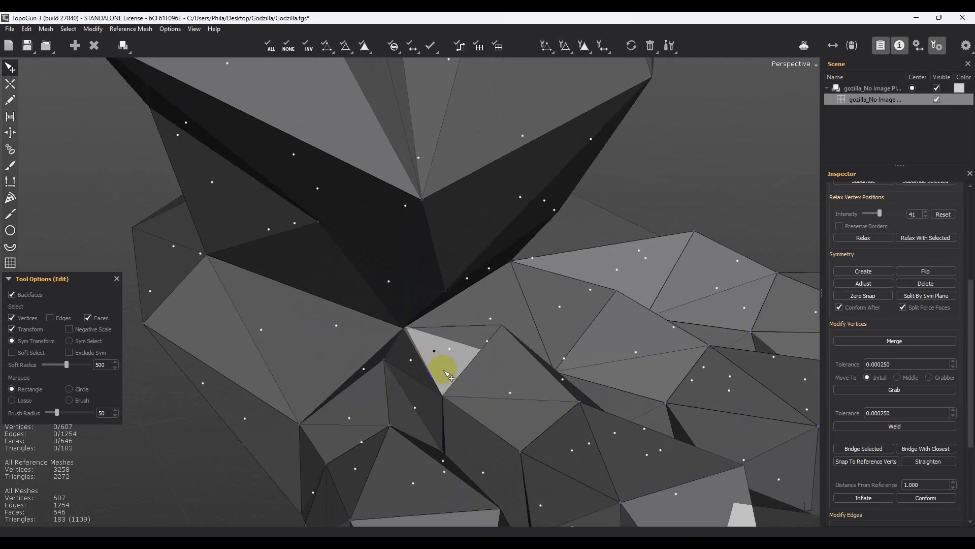
pyautogui.moveTo(450, 374)
pyautogui.mouseDown(button='middle')
pyautogui.moveTo(435, 399)
pyautogui.moveTo(355, 392)
pyautogui.moveTo(412, 404)
pyautogui.mouseUp(button='middle')
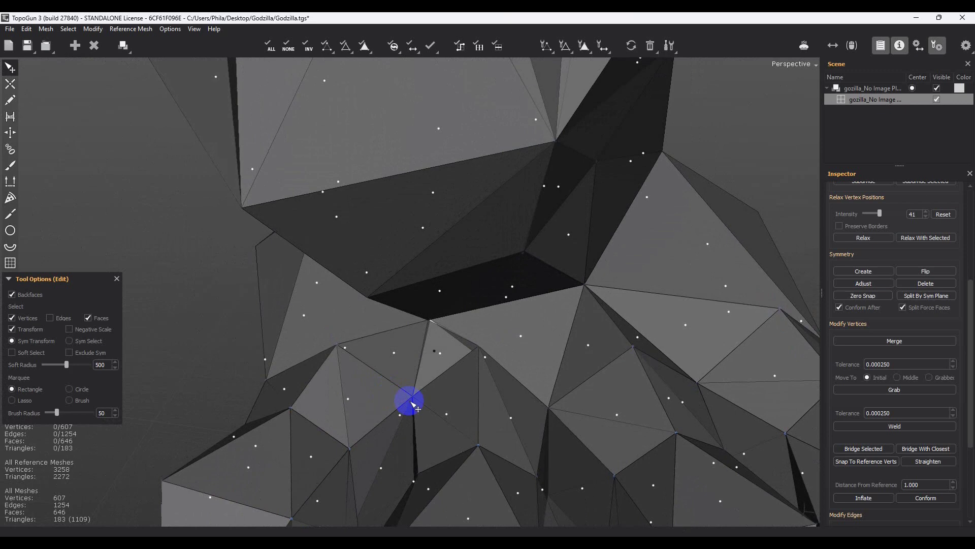
pyautogui.moveTo(435, 387)
pyautogui.mouseDown(button='middle')
pyautogui.moveTo(447, 400)
pyautogui.moveTo(412, 404)
pyautogui.moveTo(460, 407)
pyautogui.moveTo(492, 277)
pyautogui.moveTo(523, 315)
pyautogui.moveTo(686, 263)
pyautogui.moveTo(348, 262)
pyautogui.moveTo(398, 307)
pyautogui.moveTo(463, 266)
pyautogui.moveTo(568, 270)
pyautogui.mouseUp(button='middle')
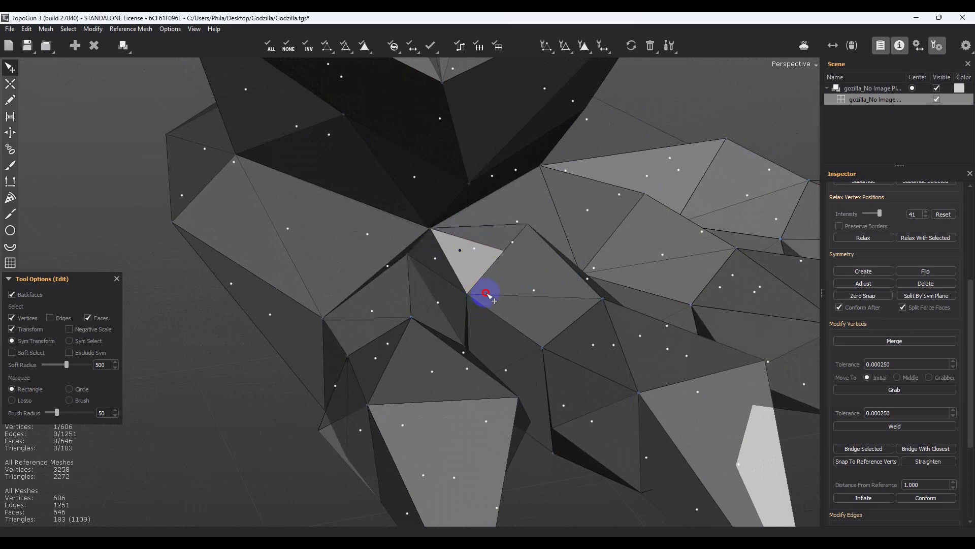
pyautogui.moveTo(488, 294)
pyautogui.mouseDown(button='middle')
pyautogui.moveTo(453, 323)
pyautogui.moveTo(479, 278)
pyautogui.mouseUp(button='middle')
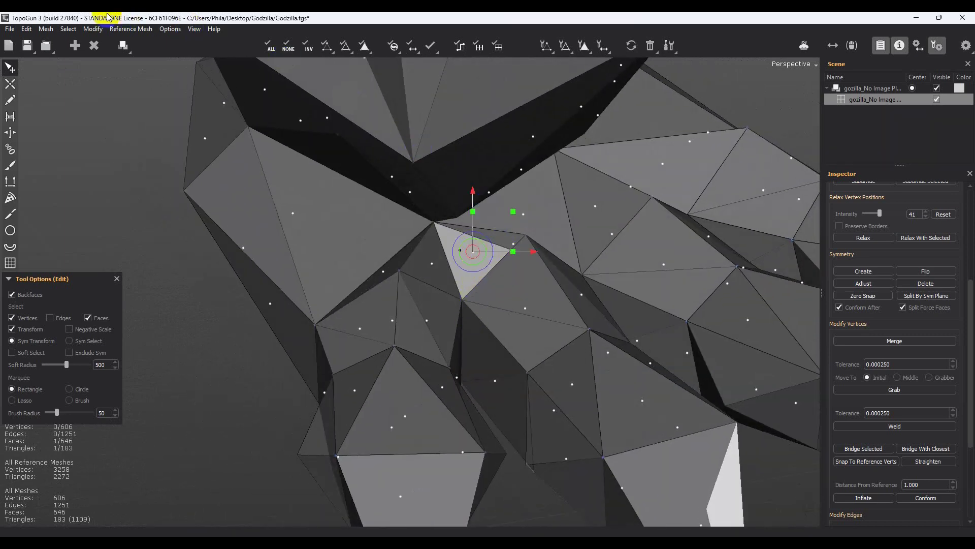
# Reverse the normals of the selected triangle between the toes and check it
pyautogui.click(92, 29)
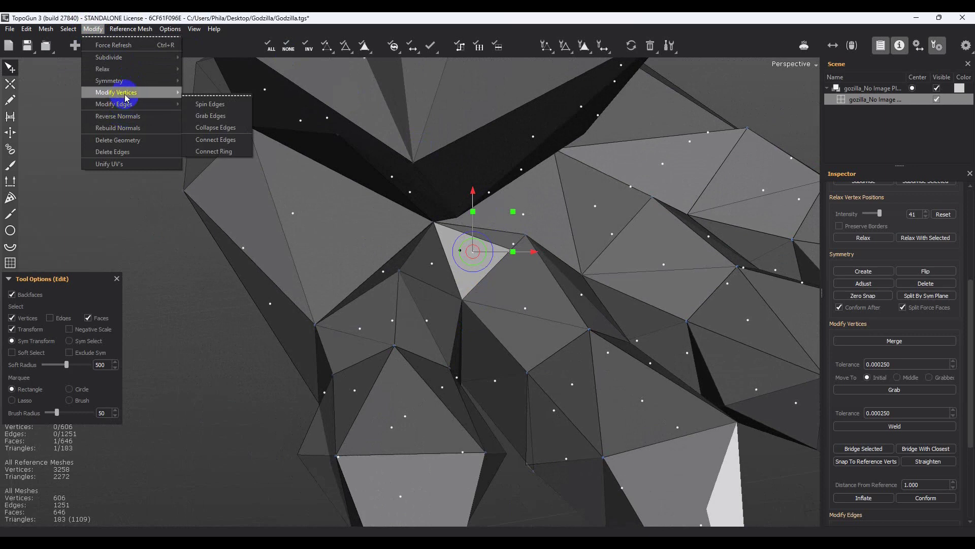
pyautogui.click(125, 117)
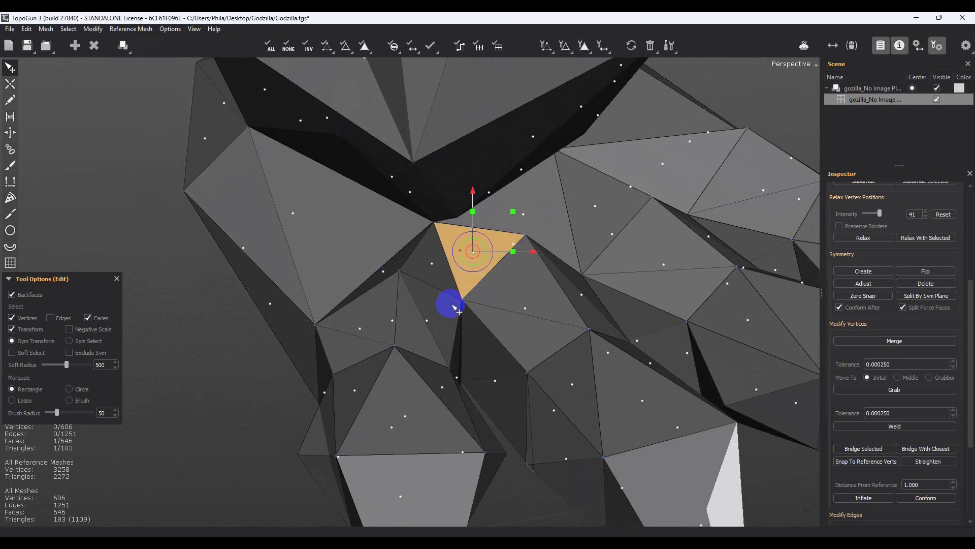
pyautogui.moveTo(448, 297)
pyautogui.mouseDown(button='middle')
pyautogui.moveTo(364, 277)
pyautogui.moveTo(381, 245)
pyautogui.moveTo(467, 251)
pyautogui.moveTo(446, 275)
pyautogui.moveTo(257, 282)
pyautogui.moveTo(289, 305)
pyautogui.moveTo(393, 267)
pyautogui.moveTo(516, 277)
pyautogui.moveTo(489, 315)
pyautogui.moveTo(440, 320)
pyautogui.moveTo(403, 300)
pyautogui.moveTo(406, 291)
pyautogui.mouseUp(button='middle')
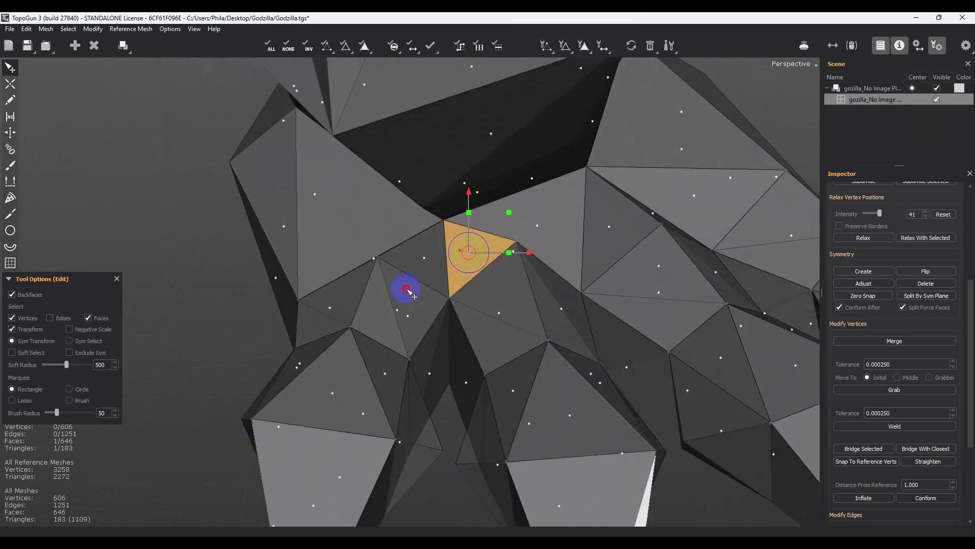
# Export the retopology mesh, replacing the existing step6.obj
pyautogui.click(15, 33)
pyautogui.click(47, 153)
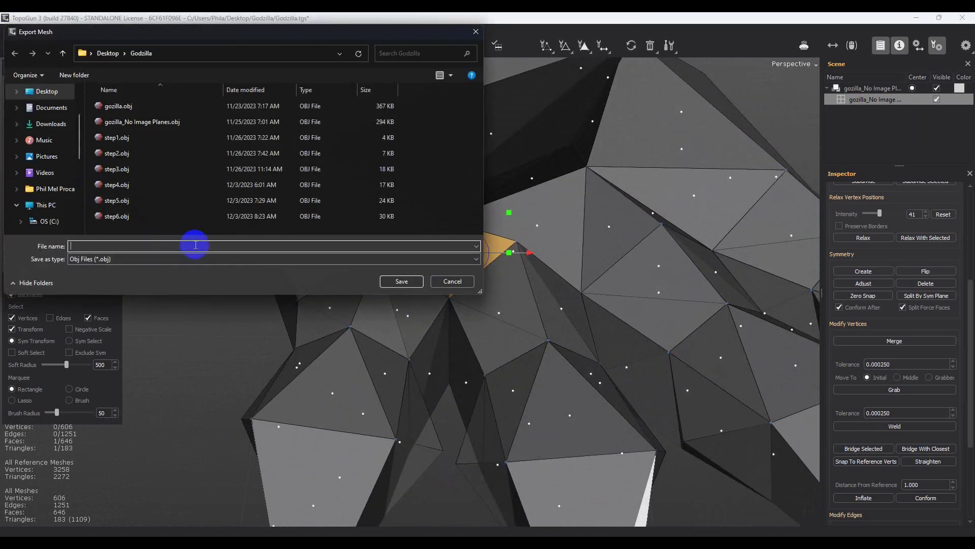
pyautogui.click(393, 283)
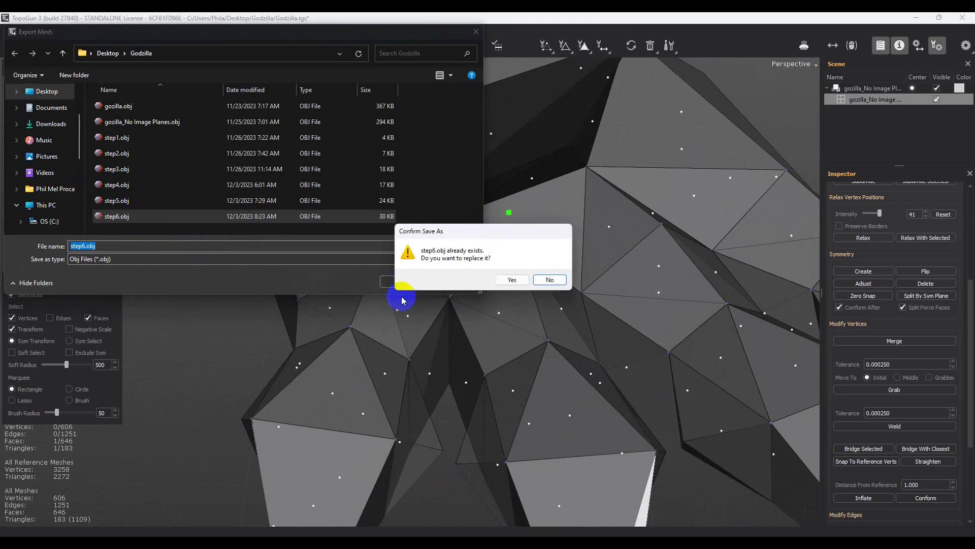
pyautogui.click(508, 280)
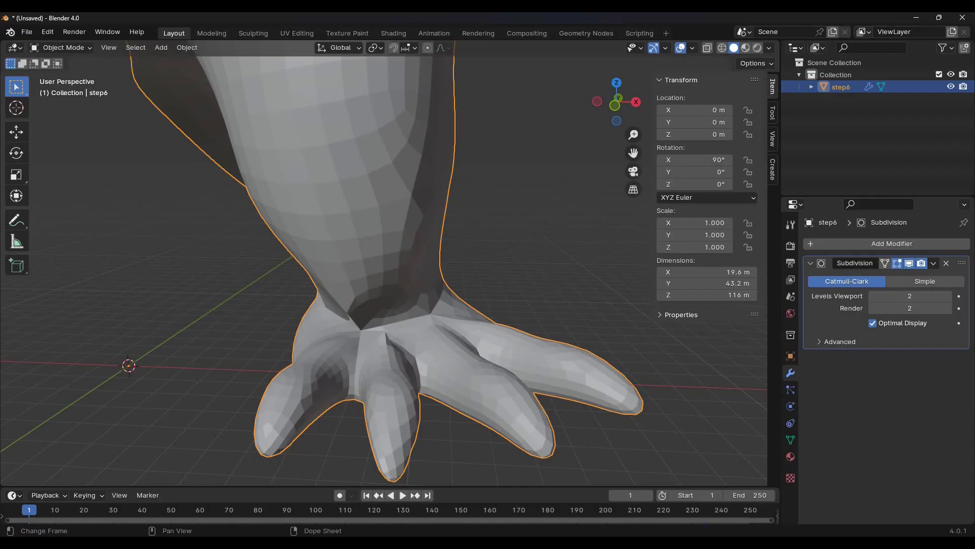
# Delete the old step6 mesh and import the re-exported step6.obj
pyautogui.press('Delete')
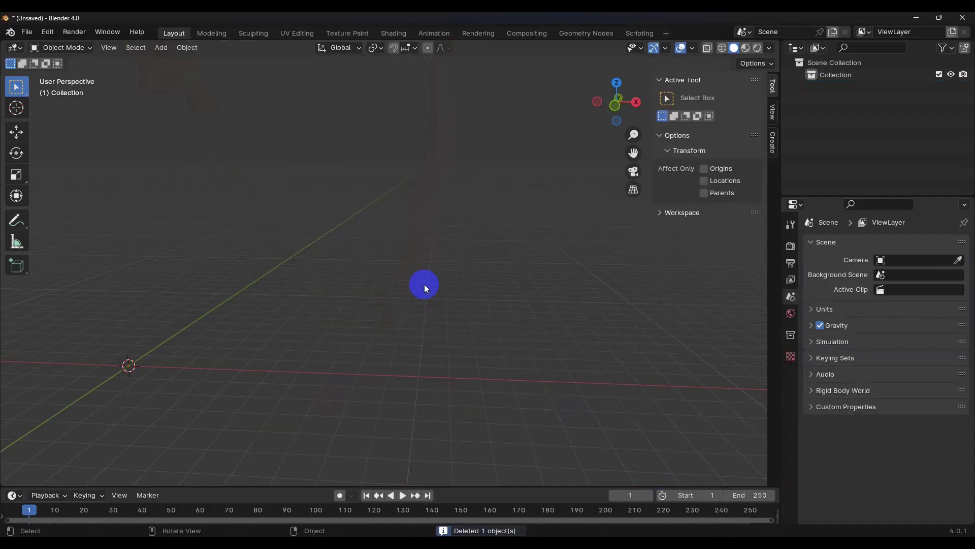
pyautogui.click(26, 31)
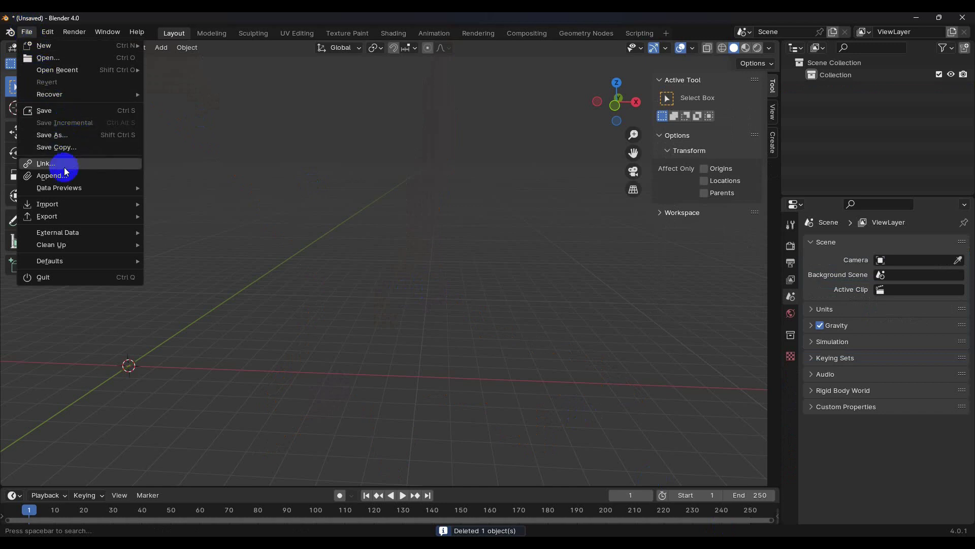
pyautogui.moveTo(48, 204)
pyautogui.click(210, 252)
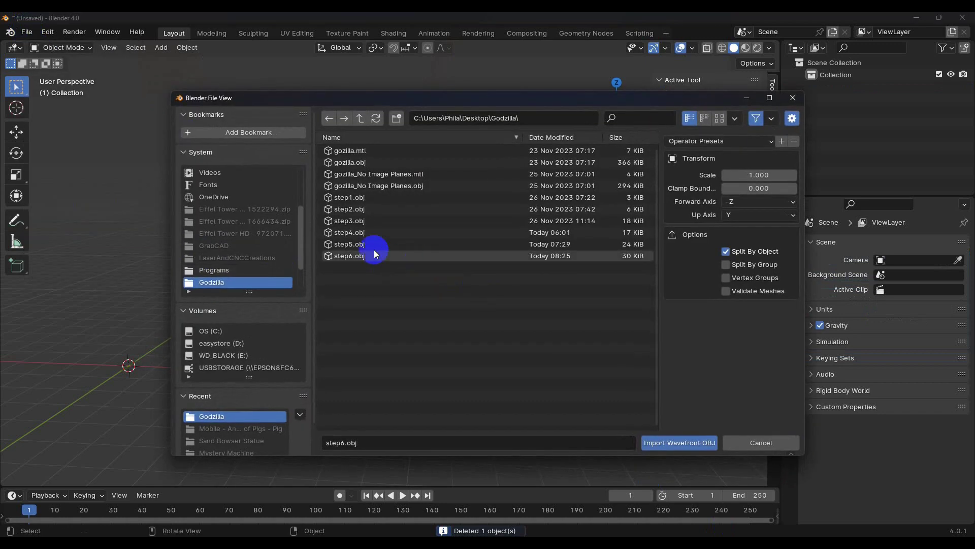
pyautogui.click(651, 440)
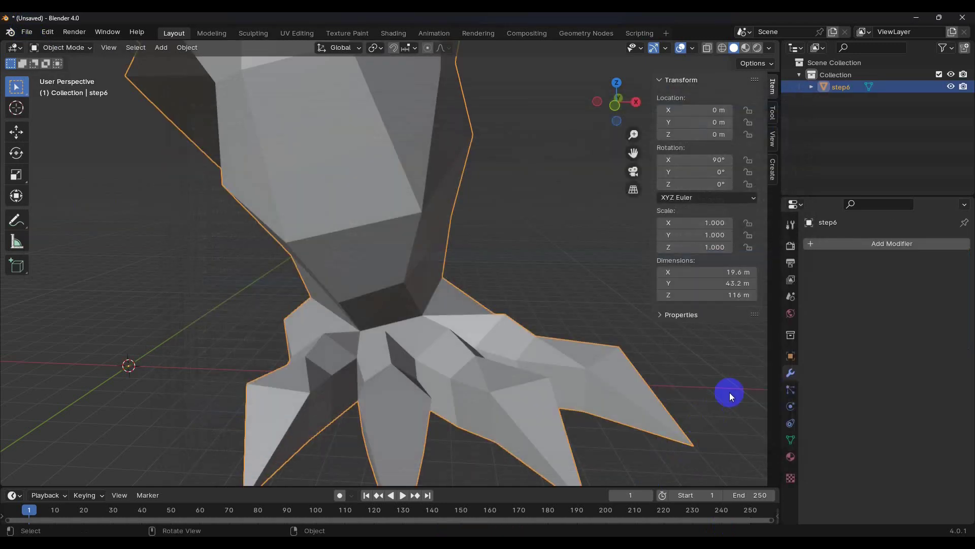
# Add a Subdivision Surface modifier to step6 with viewport level 2
pyautogui.click(814, 244)
pyautogui.click(761, 246)
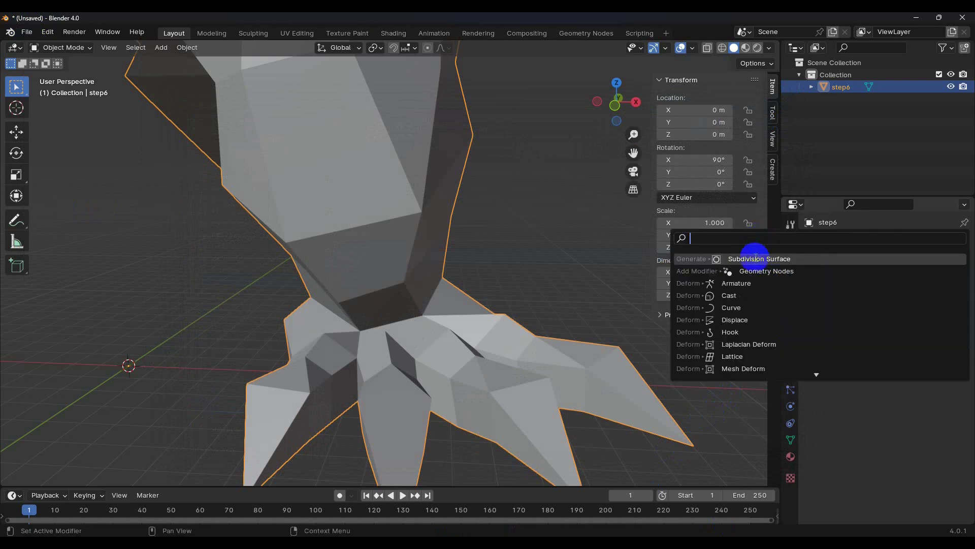
pyautogui.click(743, 258)
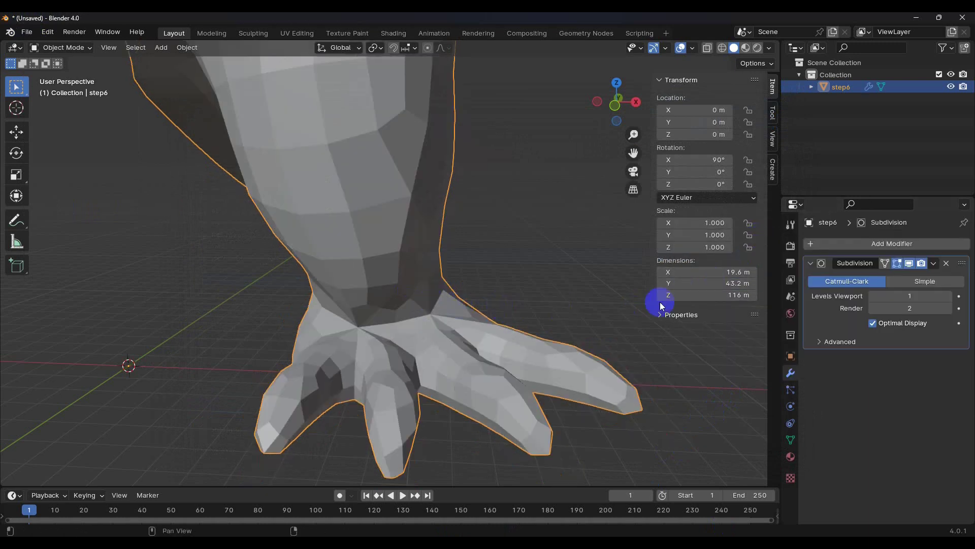
pyautogui.click(949, 296)
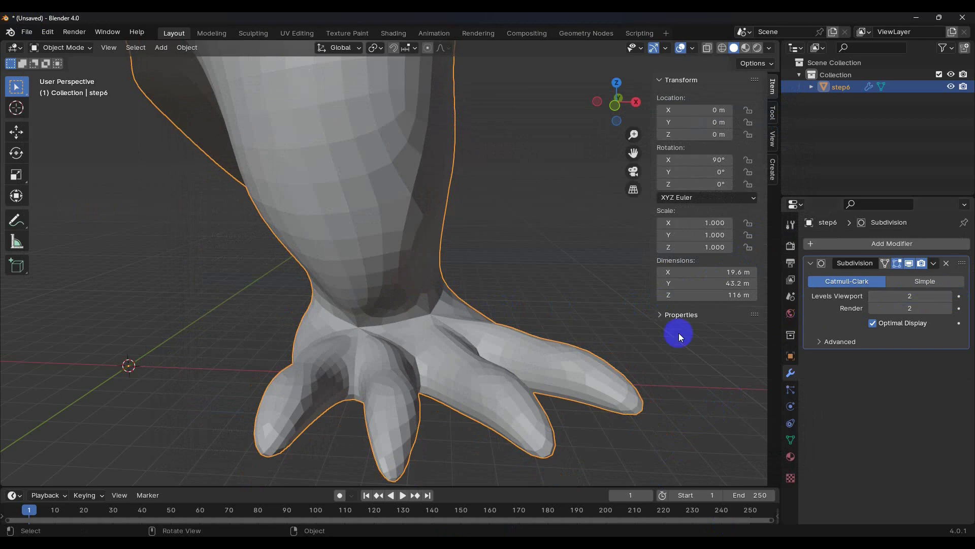
pyautogui.moveTo(474, 298)
pyautogui.mouseDown(button='middle')
pyautogui.moveTo(451, 294)
pyautogui.moveTo(469, 303)
pyautogui.moveTo(300, 367)
pyautogui.moveTo(374, 331)
pyautogui.moveTo(417, 335)
pyautogui.moveTo(351, 327)
pyautogui.mouseUp(button='middle')
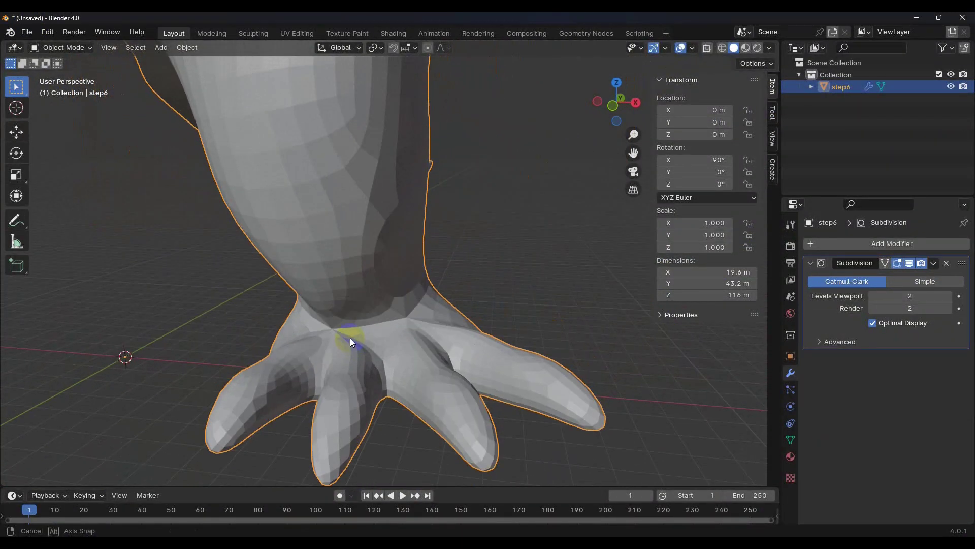
pyautogui.moveTo(350, 338); pyautogui.dragTo(488, 250, button='middle')
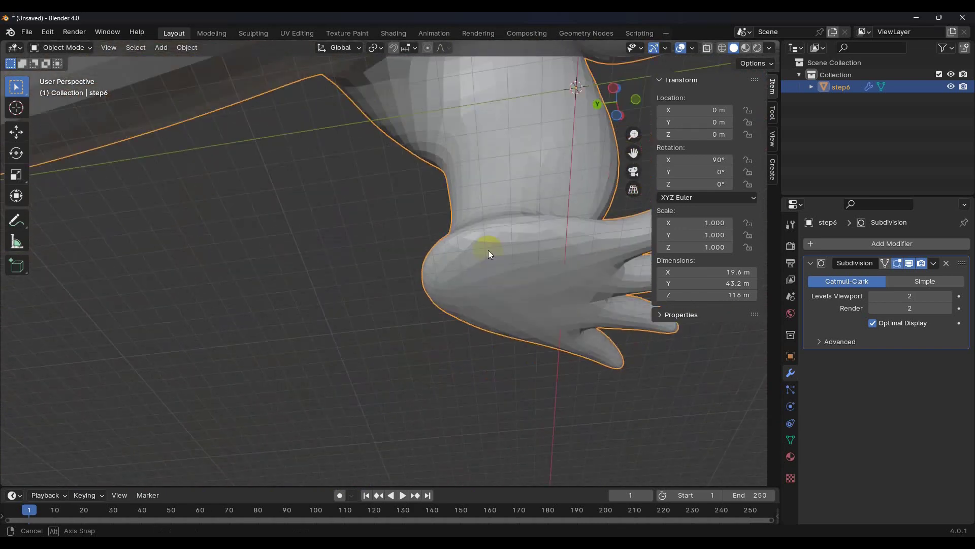
pyautogui.moveTo(488, 250)
pyautogui.mouseDown(button='middle')
pyautogui.moveTo(322, 346)
pyautogui.moveTo(348, 214)
pyautogui.mouseUp(button='middle')
pyautogui.scroll(-5, 320, 340)
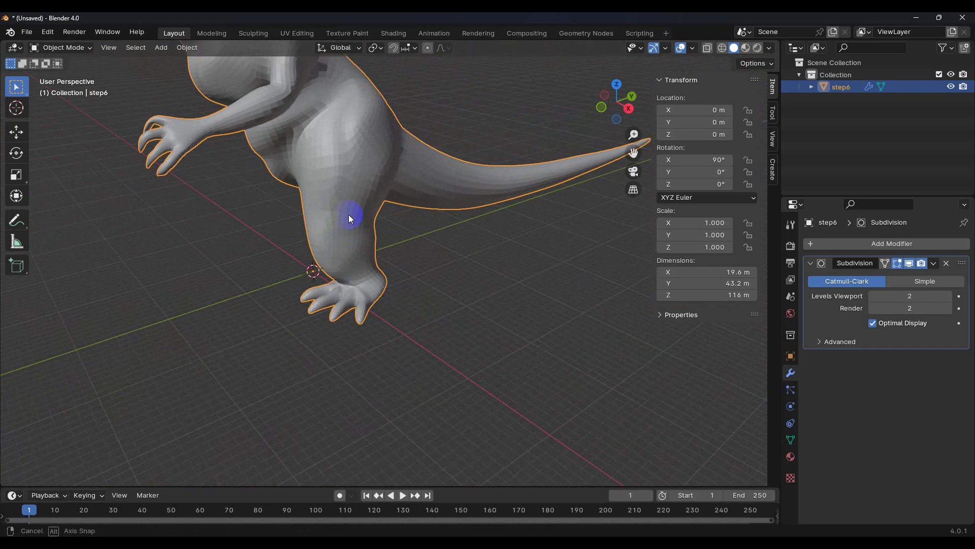
pyautogui.moveTo(348, 214); pyautogui.dragTo(372, 249, button='middle')
pyautogui.scroll(-3, 372, 249)
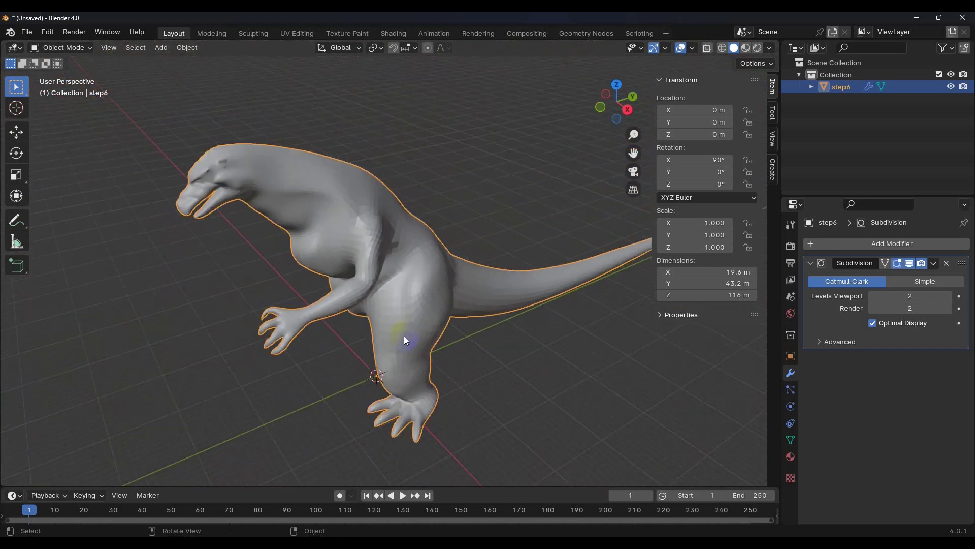